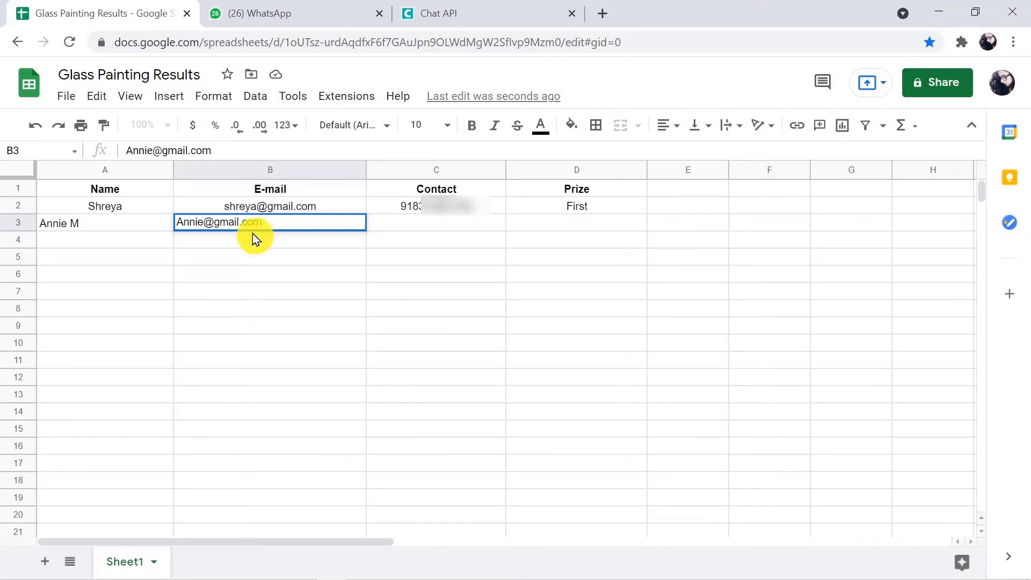
Enter the winner's contact number in C3 and the prize 'Second' in D3.
{"action": "left_click", "coordinate": [397, 223]}
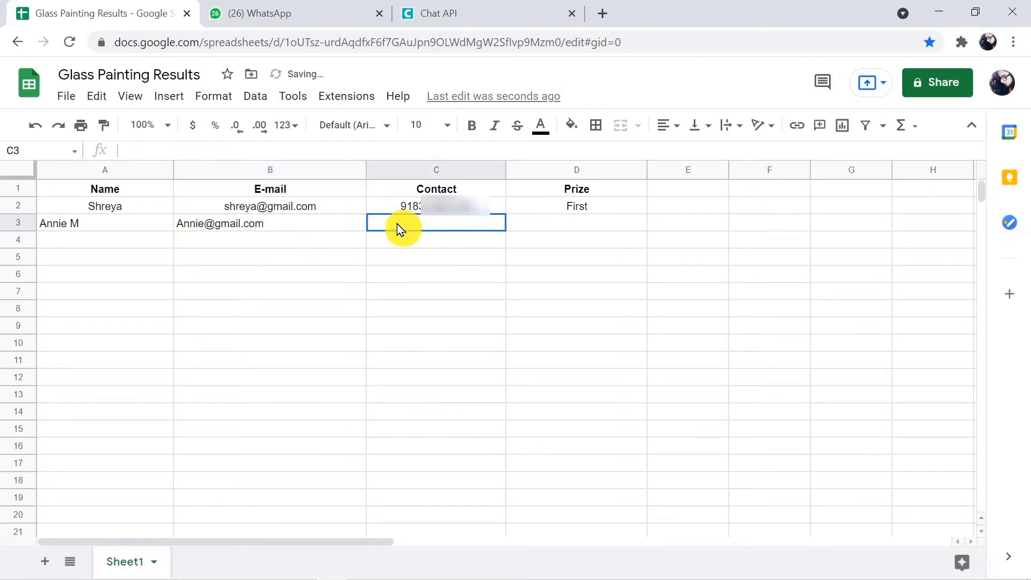
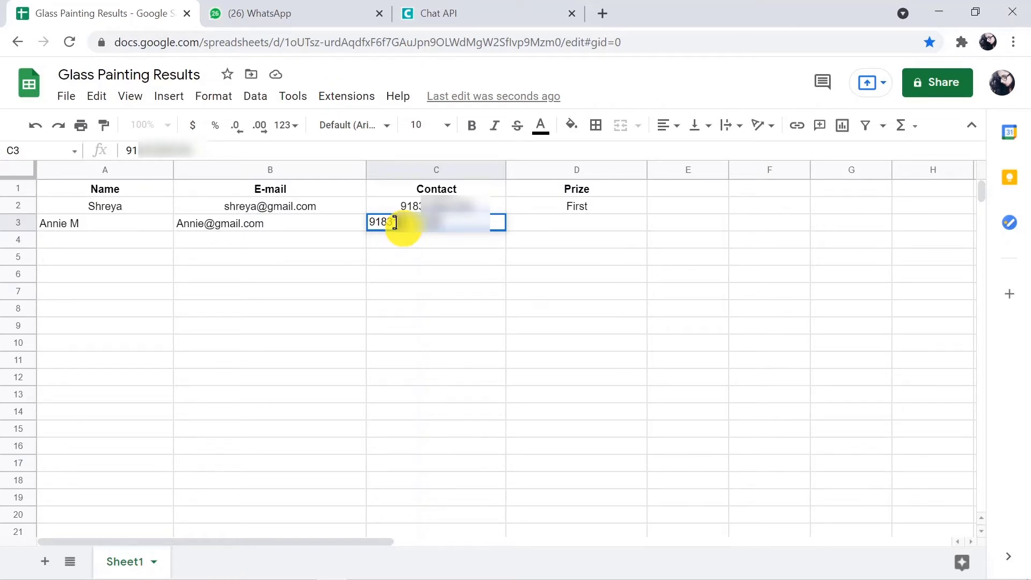
{"action": "left_click", "coordinate": [574, 222]}
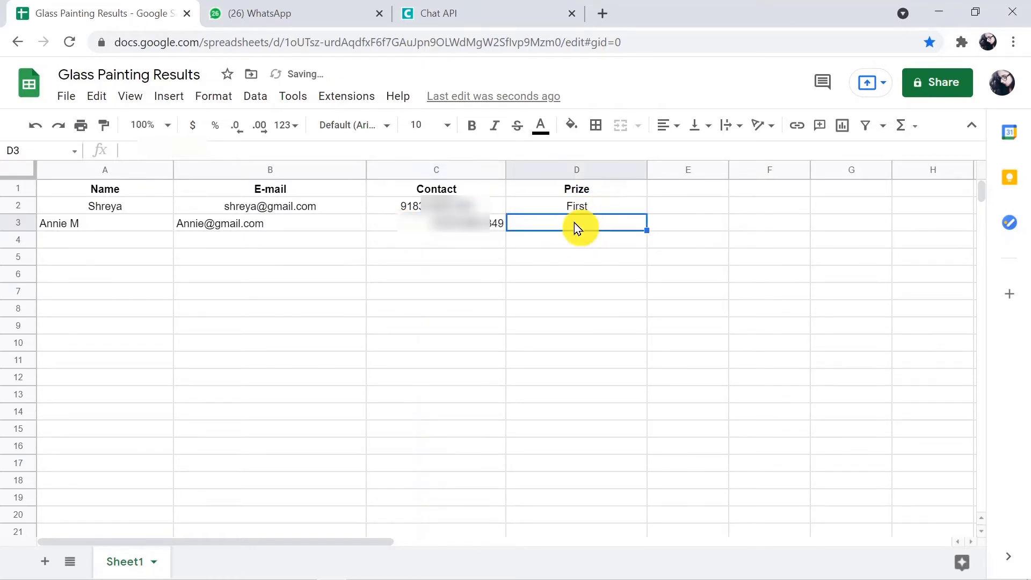
{"action": "type", "text": "Second"}
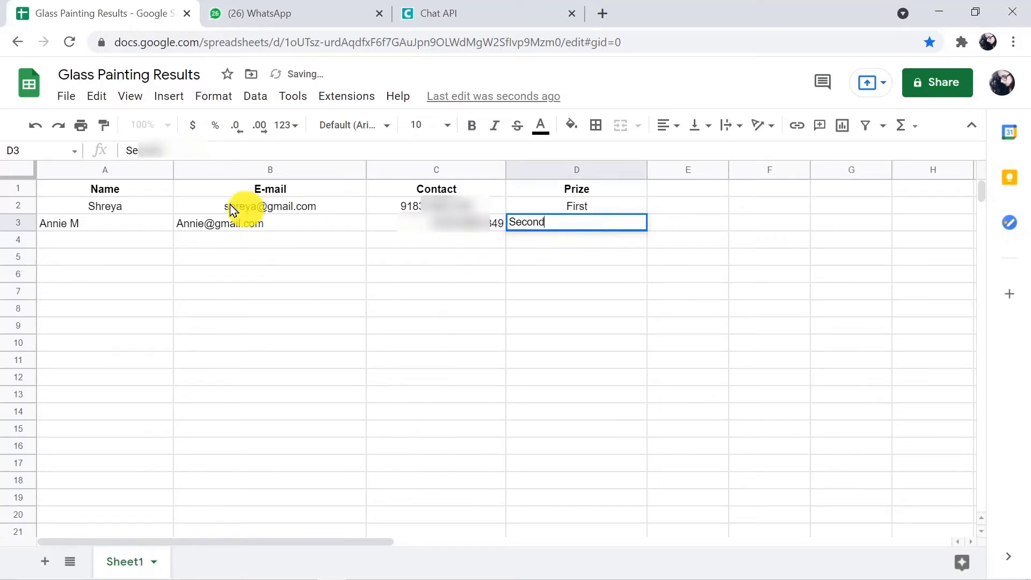
Center row 3 (A3:D3) horizontally and reload the spreadsheet page.
{"action": "left_click_drag", "start_coordinate": [126, 227], "coordinate": [537, 222]}
{"action": "left_click", "coordinate": [684, 132]}
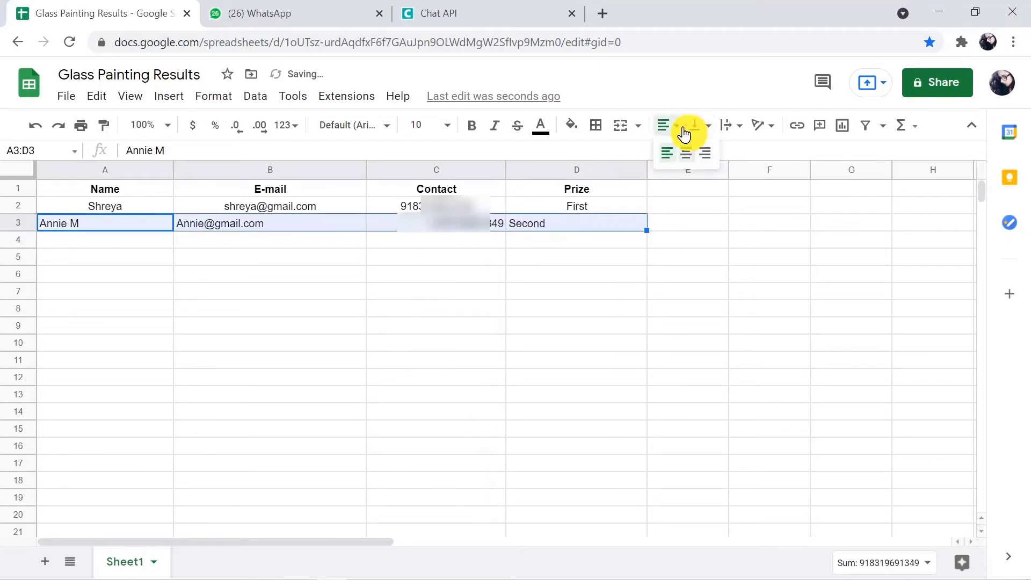
{"action": "left_click", "coordinate": [684, 151]}
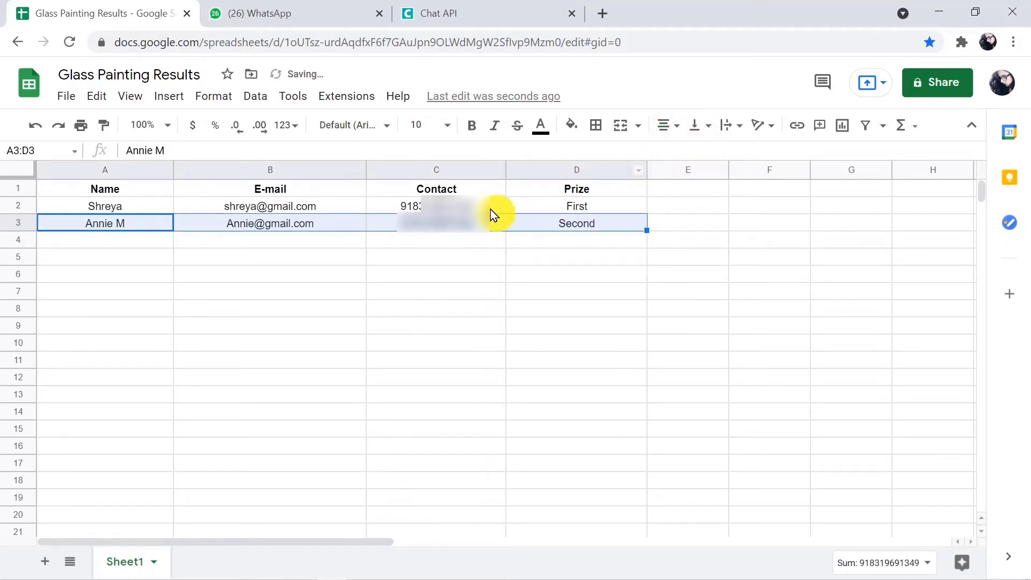
{"action": "left_click", "coordinate": [637, 47]}
{"action": "key", "text": "Return"}
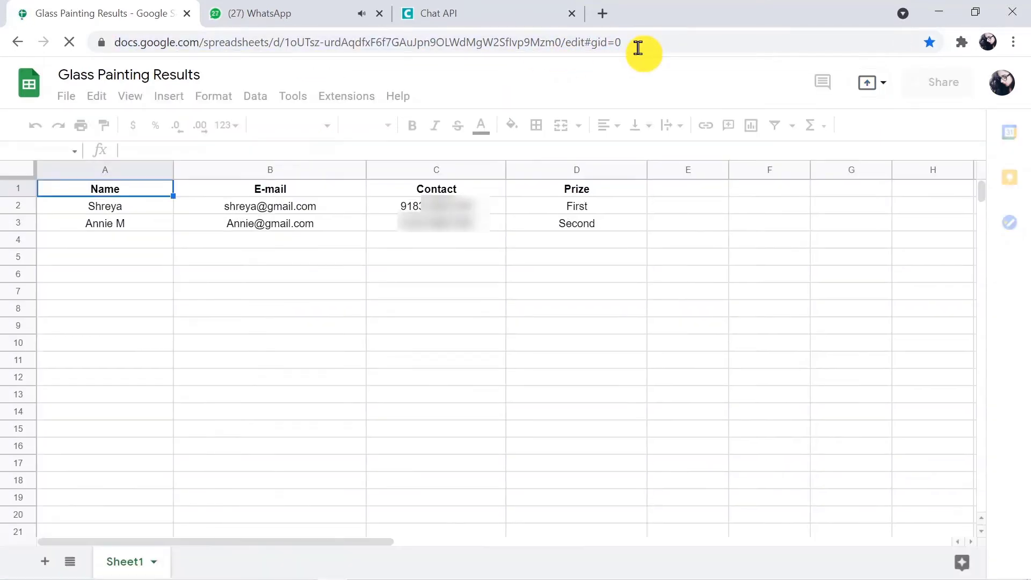
Check the congratulation messages in WhatsApp Web, then open a new blank tab.
{"action": "left_click", "coordinate": [278, 12]}
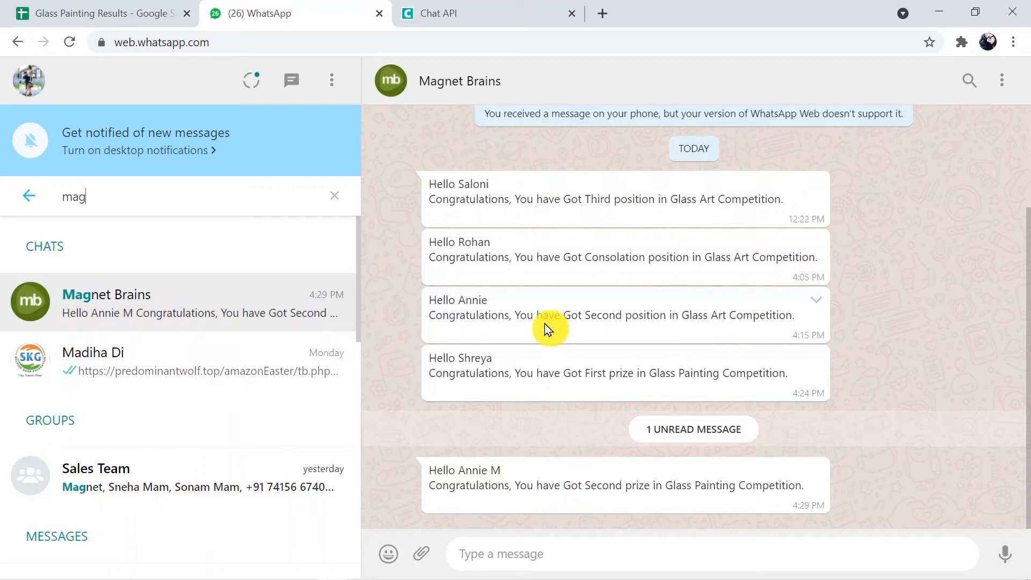
{"action": "left_click", "coordinate": [604, 15]}
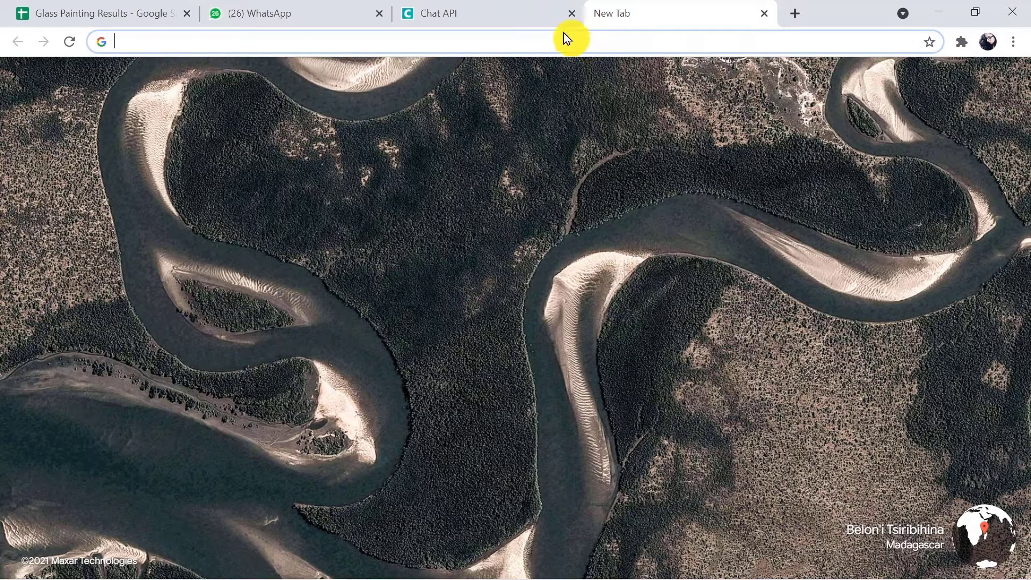
Load pabbly.com and go through the Products menu to the Pabbly Connect page.
{"action": "left_click", "coordinate": [528, 42]}
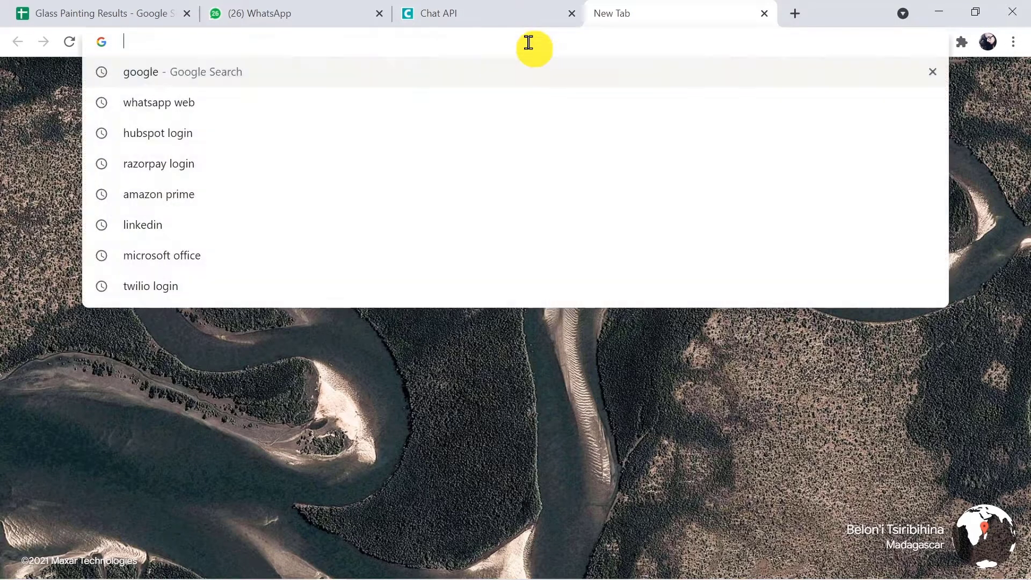
{"action": "type", "text": "pabb"}
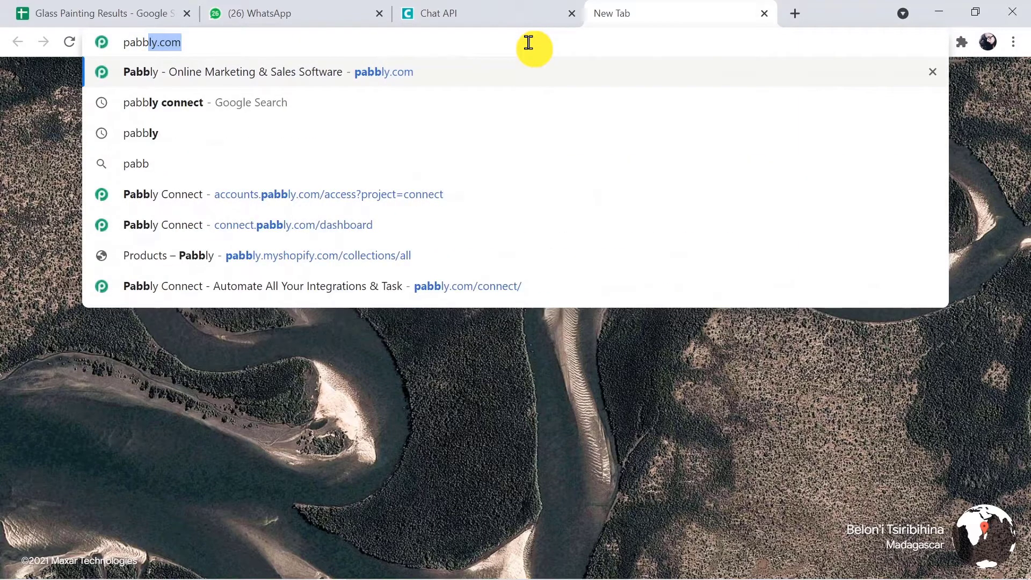
{"action": "type", "text": "ly.com"}
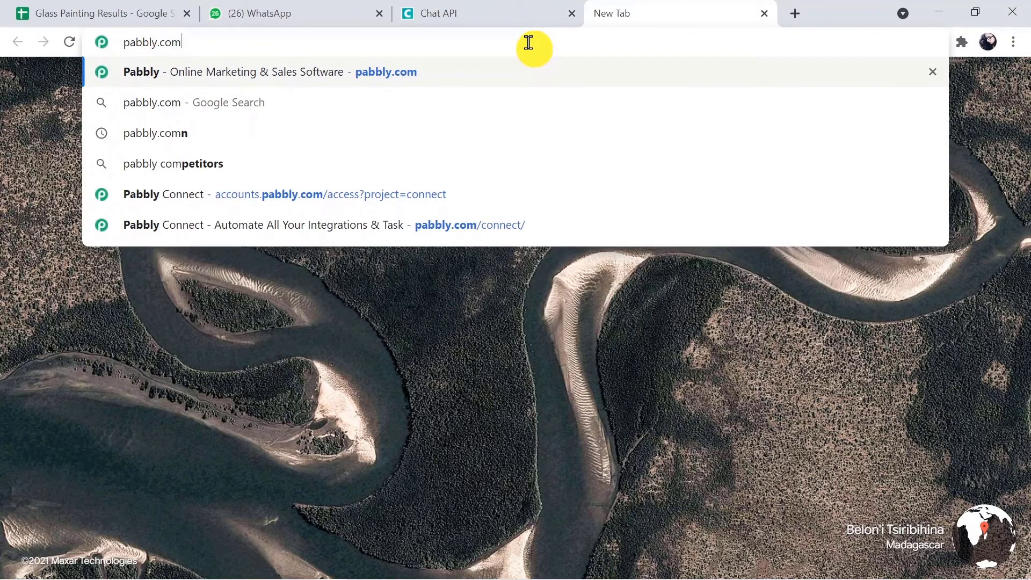
{"action": "key", "text": "Return"}
{"action": "left_click", "coordinate": [528, 42]}
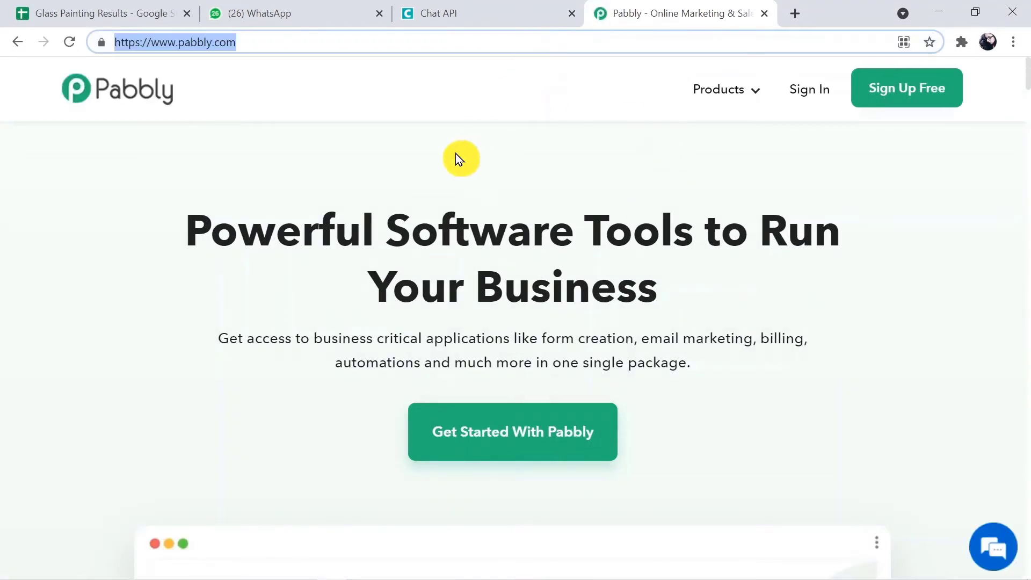
{"action": "mouse_move", "coordinate": [732, 103]}
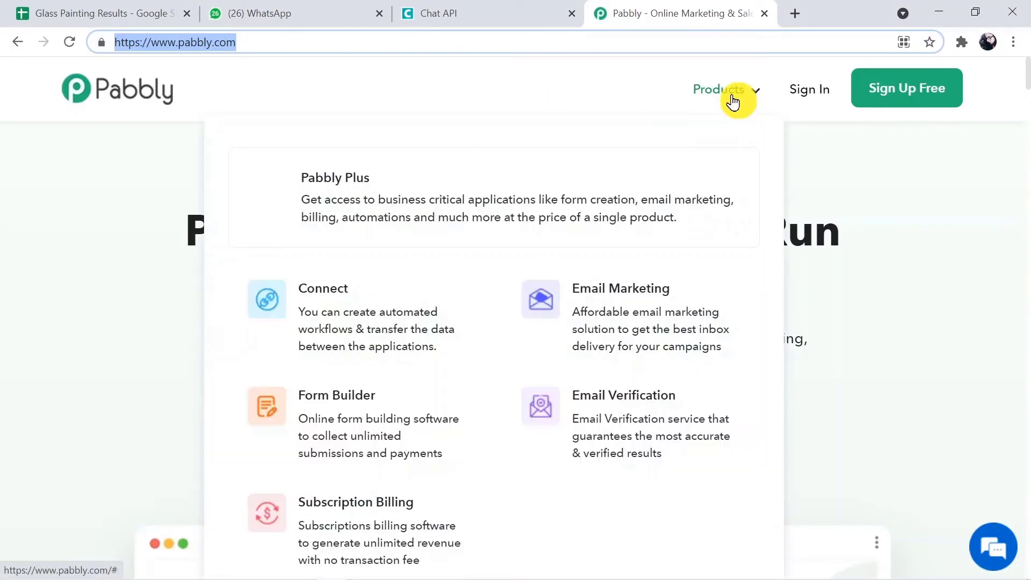
{"action": "left_click", "coordinate": [402, 320]}
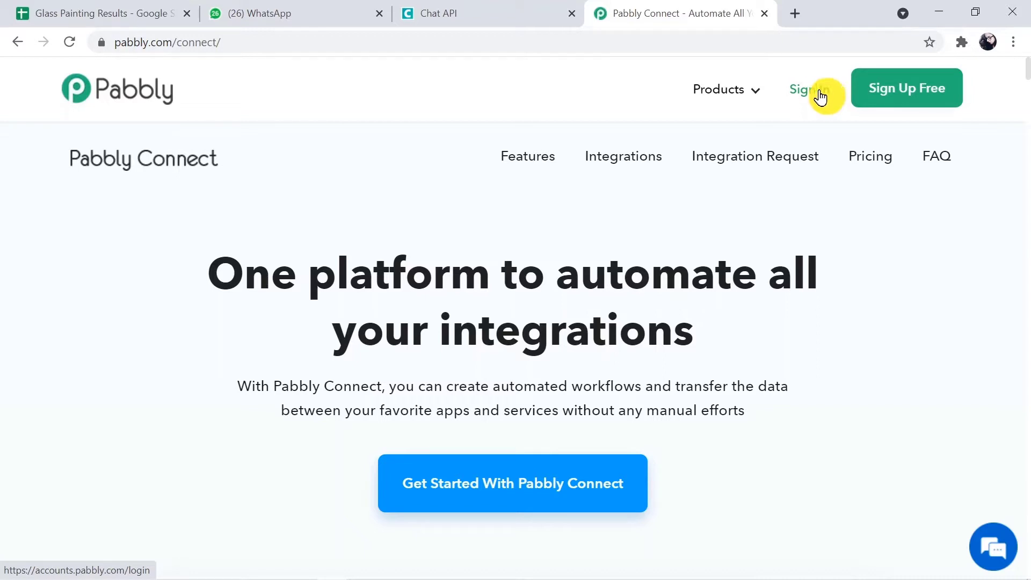
Sign in to Pabbly and choose Connect's Access Now from the apps list.
{"action": "left_click", "coordinate": [812, 95]}
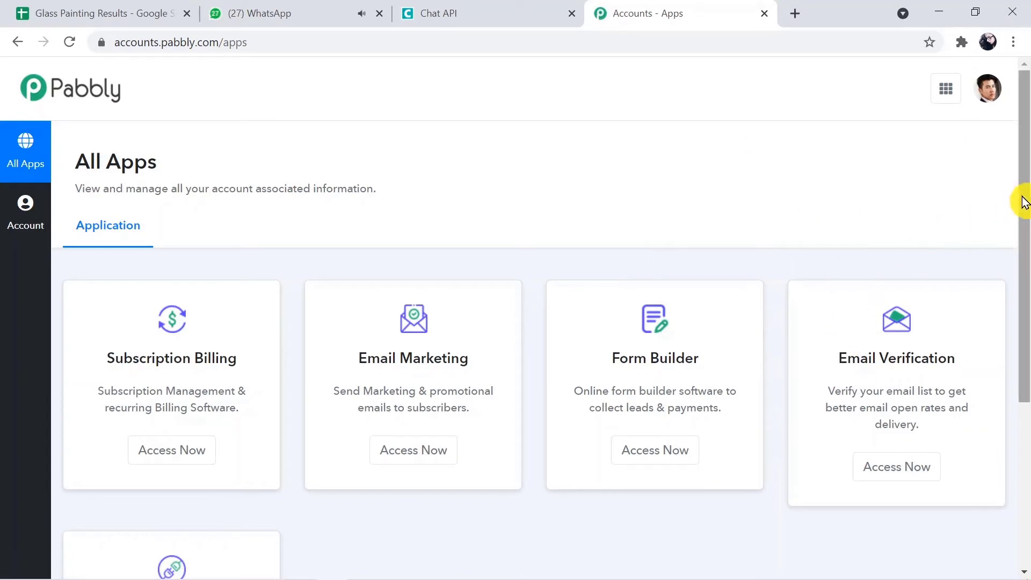
{"action": "left_click_drag", "start_coordinate": [1023, 198], "coordinate": [1025, 325]}
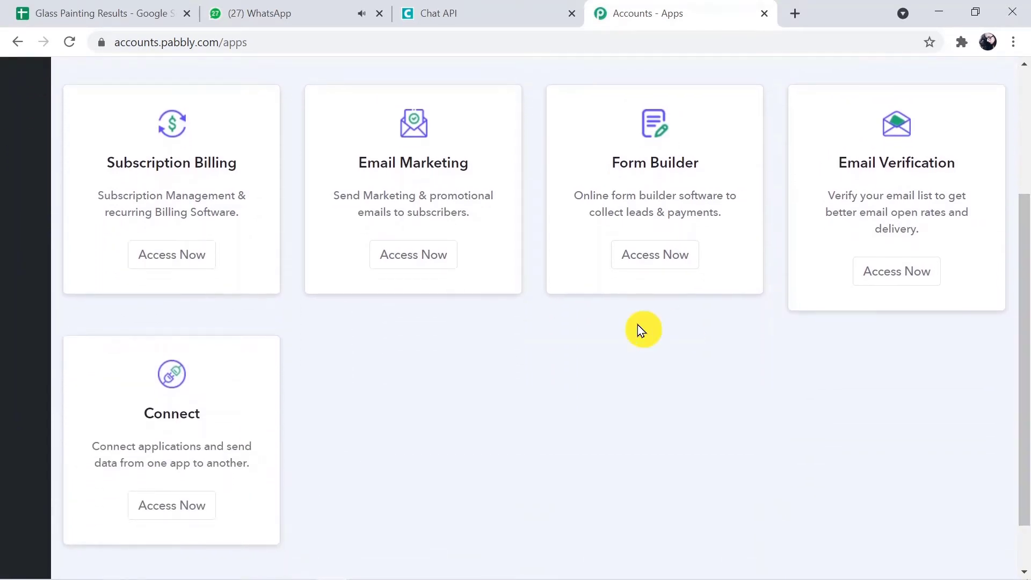
{"action": "left_click", "coordinate": [172, 505]}
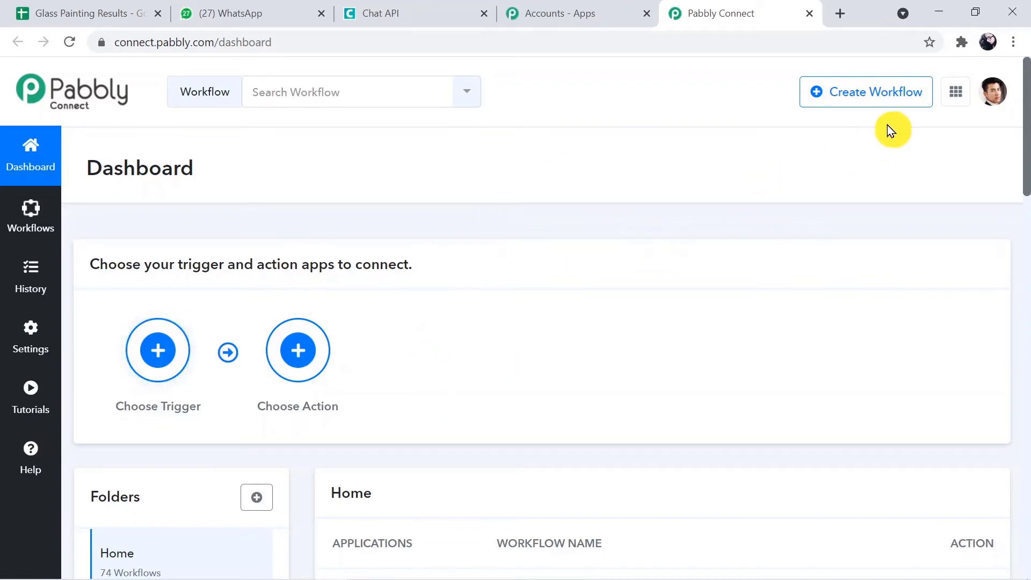
Create a new workflow with the name 'Google Sheets to Whatsapp'.
{"action": "left_click", "coordinate": [877, 91]}
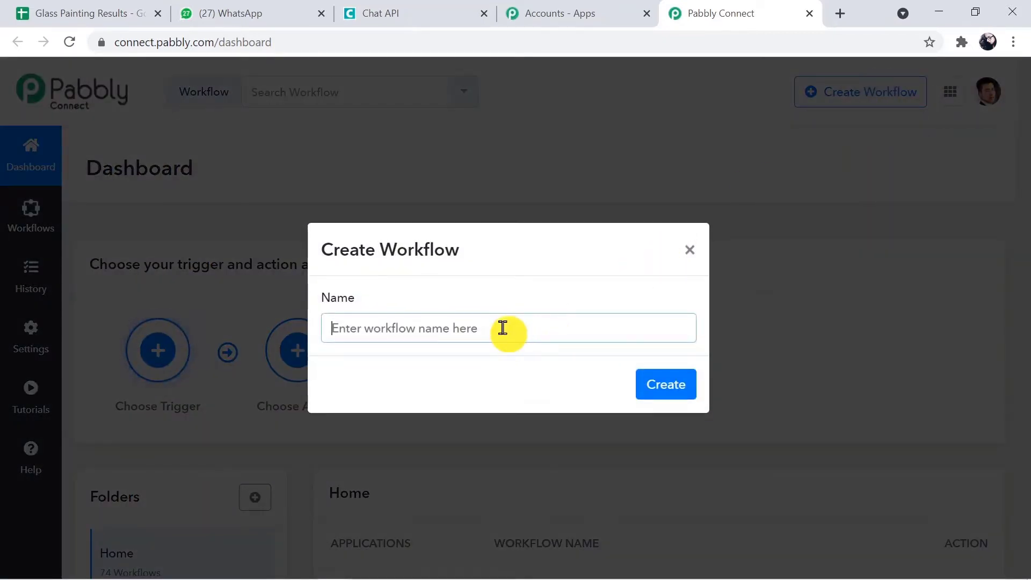
{"action": "type", "text": "Go"}
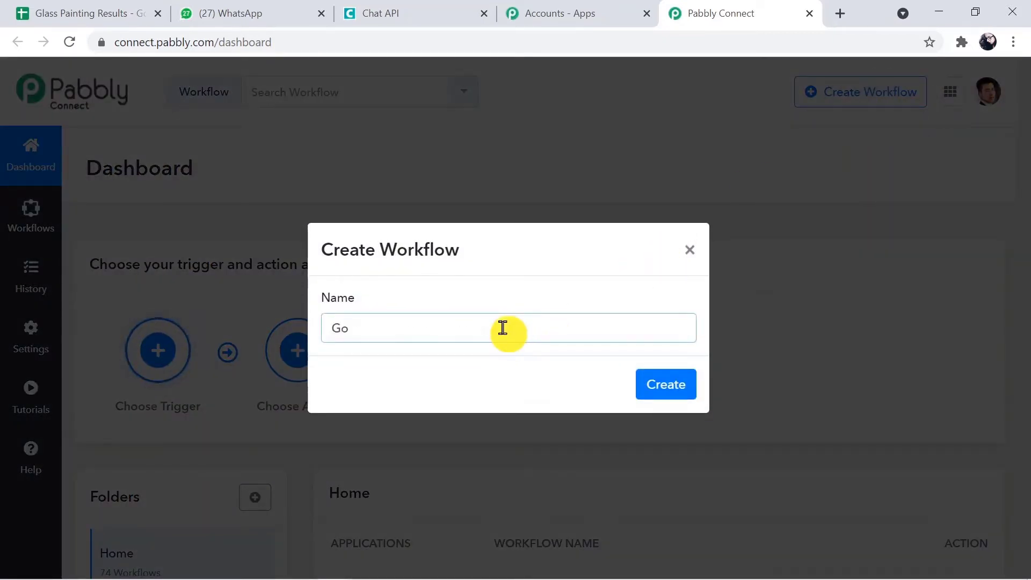
{"action": "type", "text": "ogle Sheets to Whatsa"}
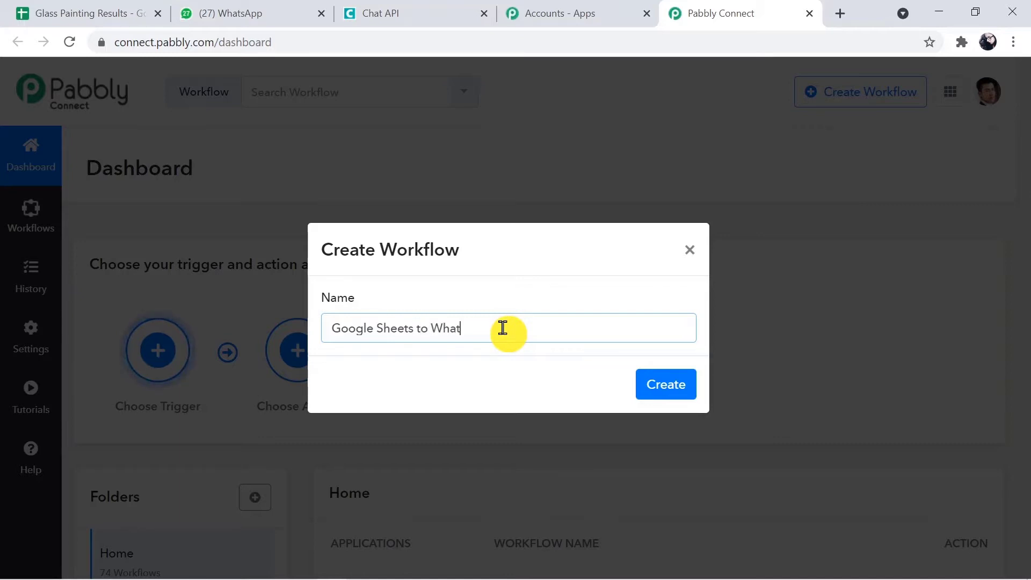
{"action": "type", "text": "pp"}
{"action": "left_click", "coordinate": [662, 387]}
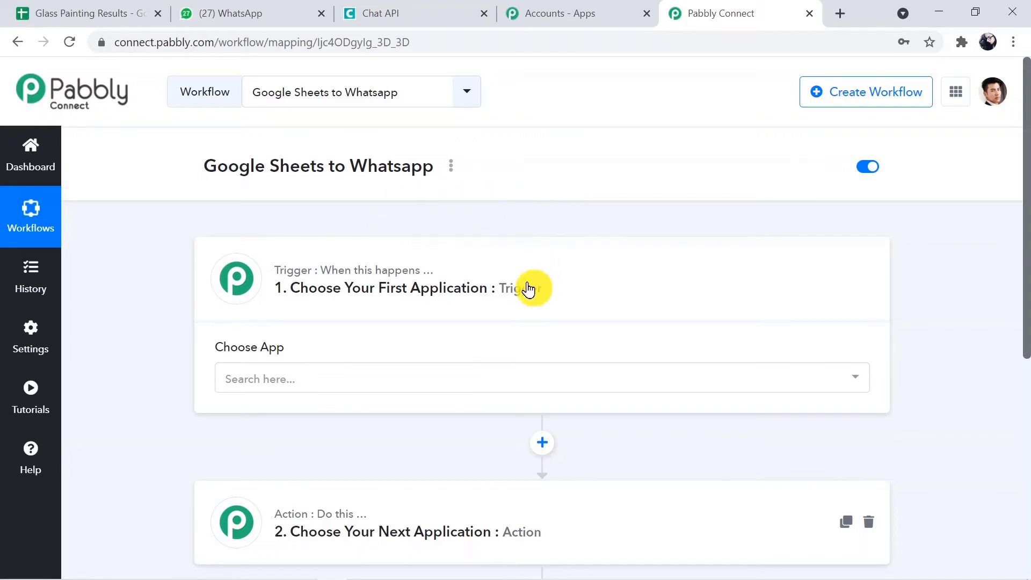
{"action": "left_click_drag", "start_coordinate": [1023, 233], "coordinate": [1023, 291]}
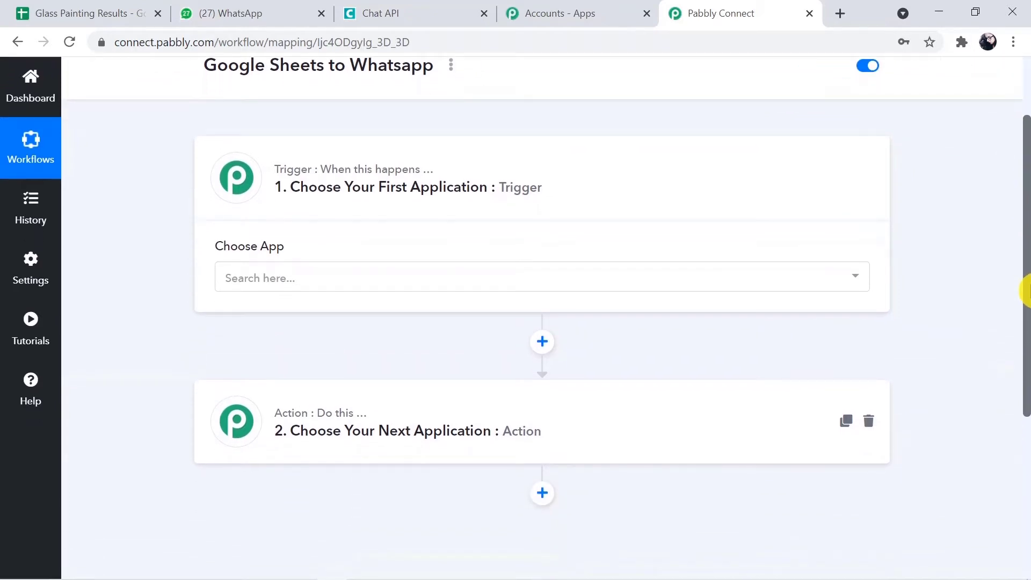
{"action": "left_click", "coordinate": [660, 434]}
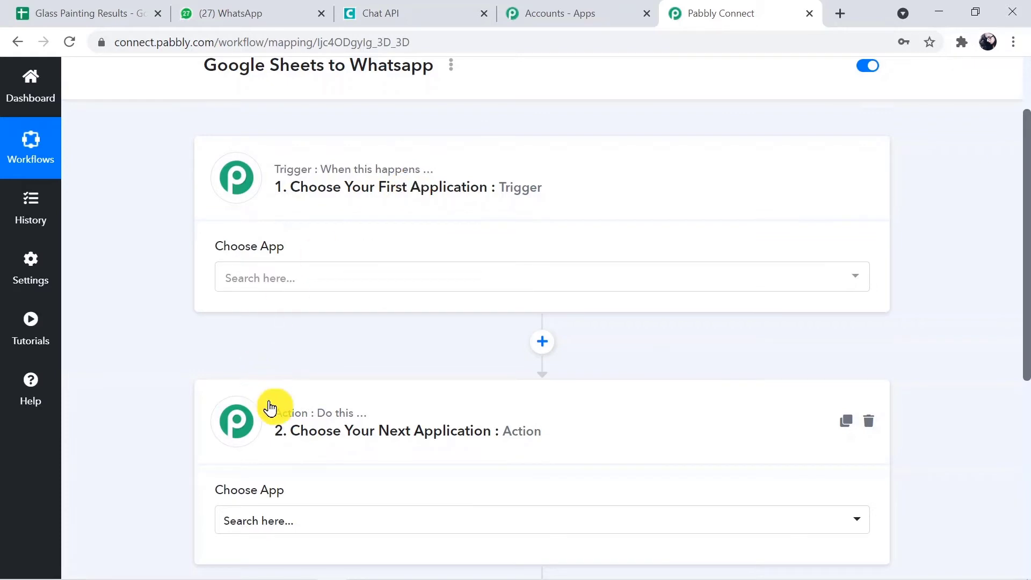
{"action": "mouse_move", "coordinate": [348, 417]}
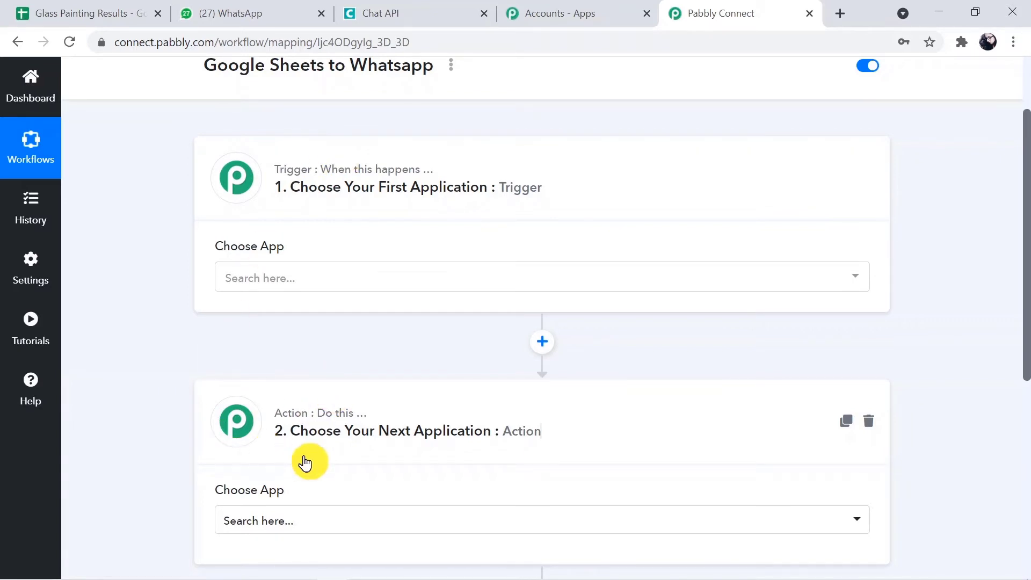
{"action": "left_click", "coordinate": [304, 460]}
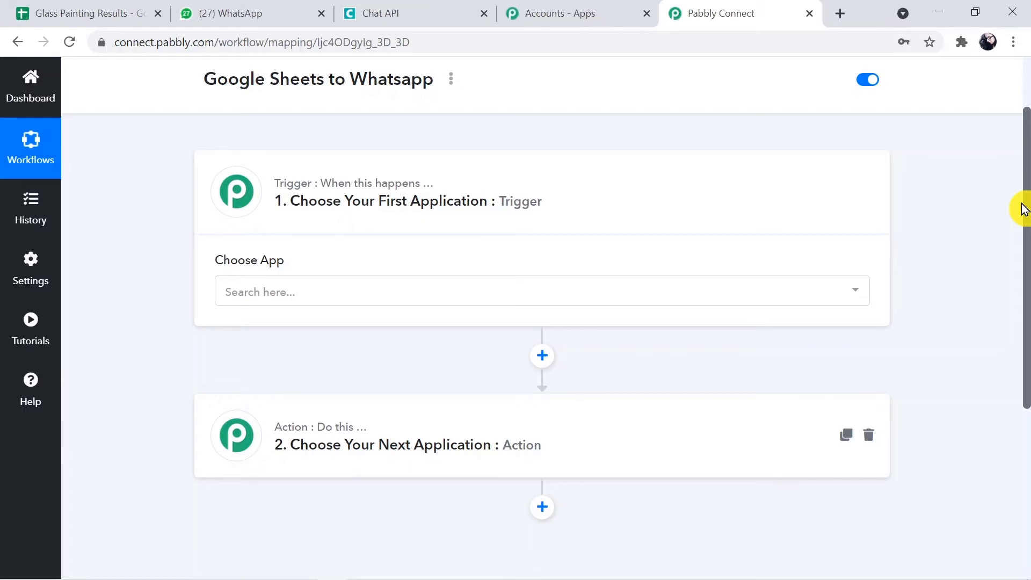
{"action": "left_click_drag", "start_coordinate": [1021, 209], "coordinate": [1025, 253]}
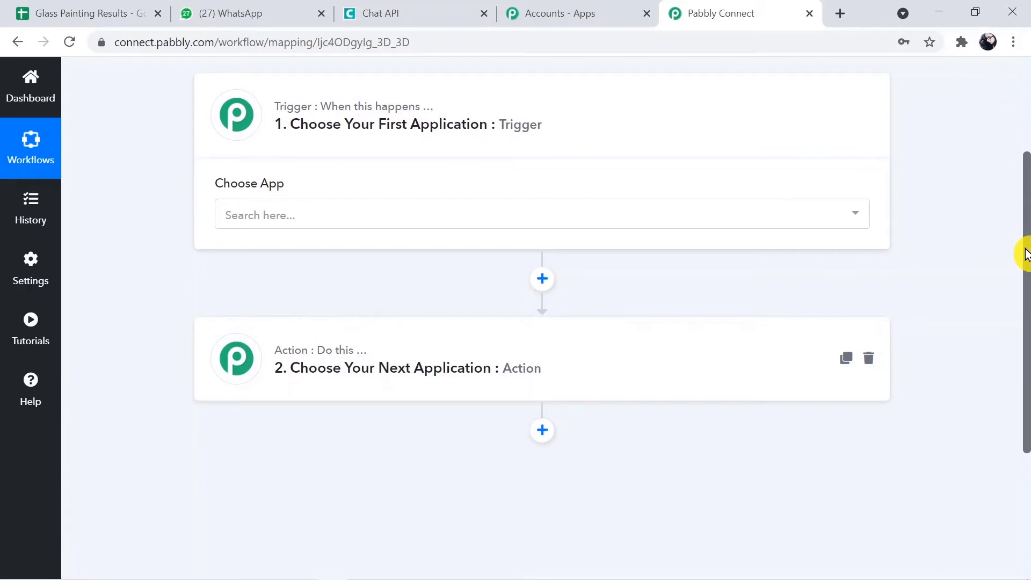
Set the trigger app to Google Sheets with the New Spreadsheet Row event.
{"action": "left_click", "coordinate": [695, 217]}
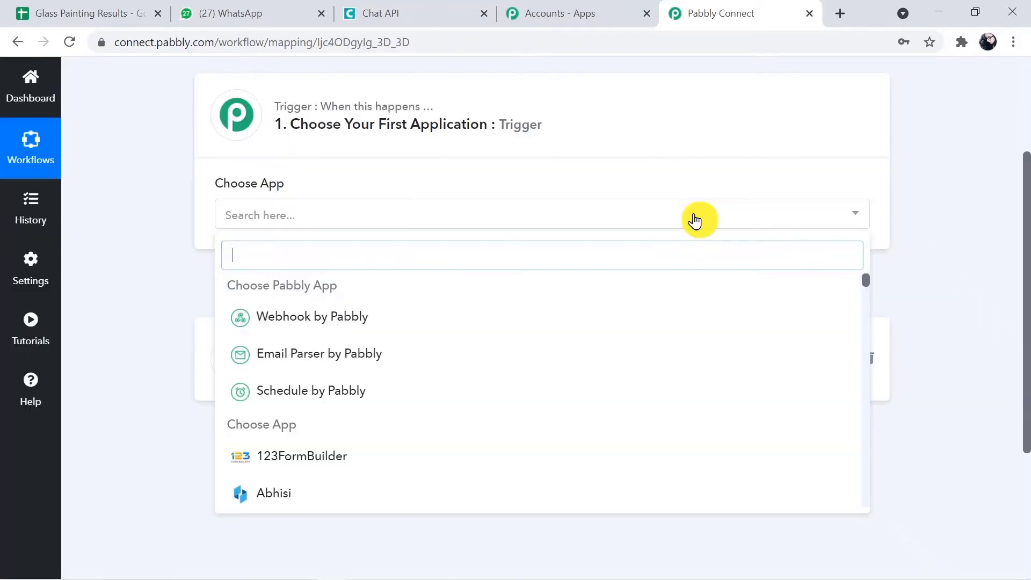
{"action": "type", "text": "Google"}
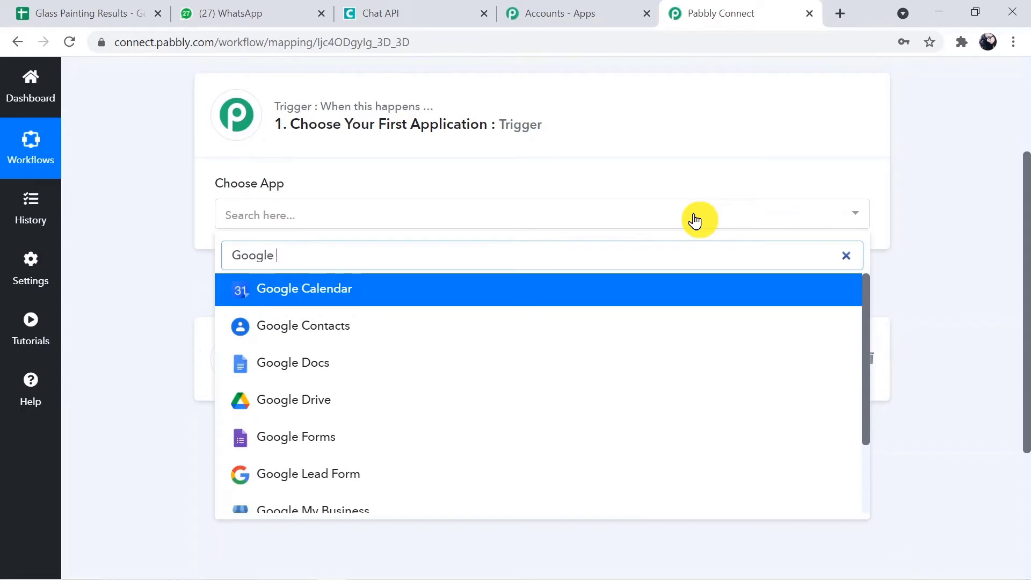
{"action": "type", "text": " She"}
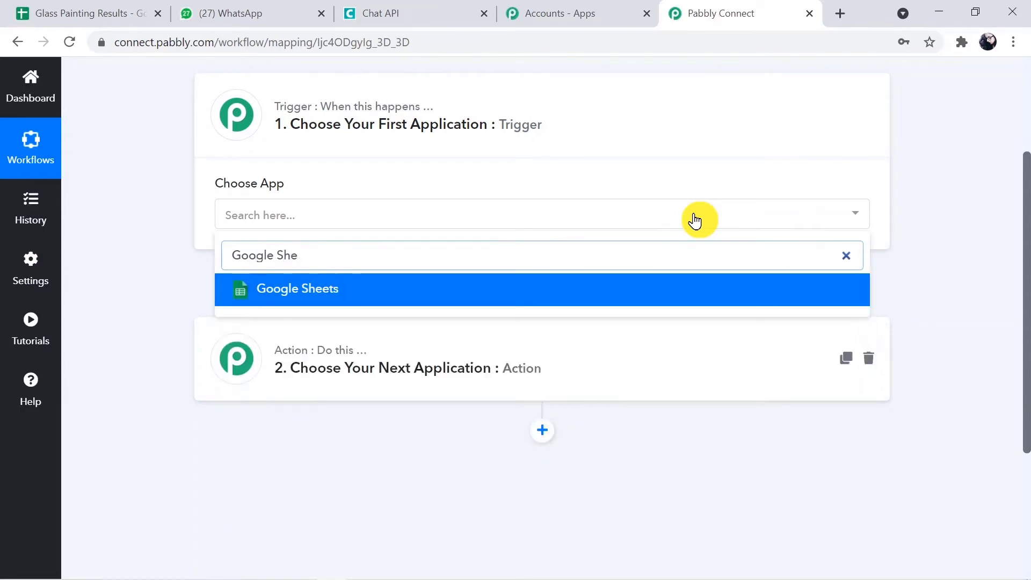
{"action": "left_click", "coordinate": [620, 294]}
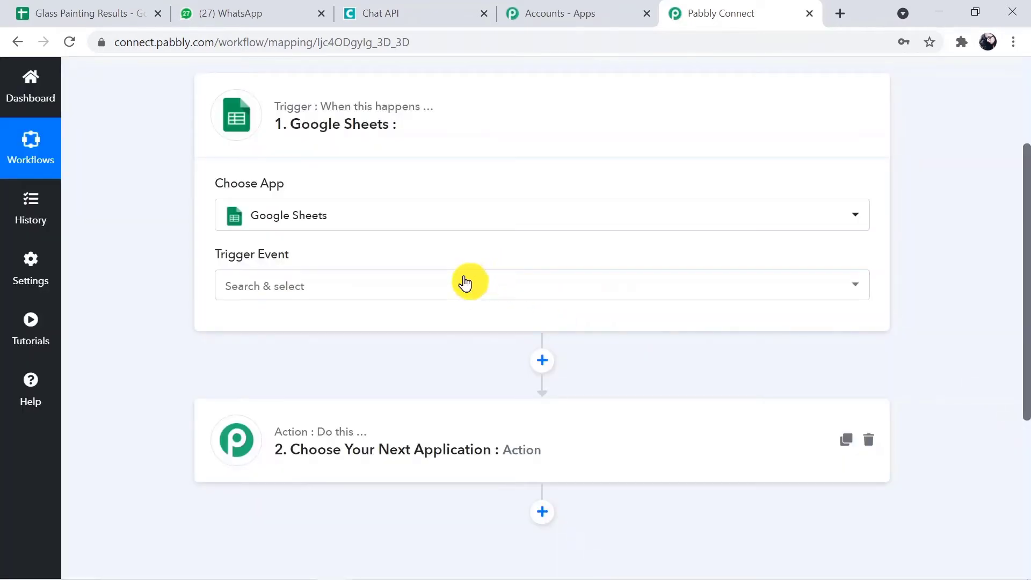
{"action": "left_click", "coordinate": [465, 282]}
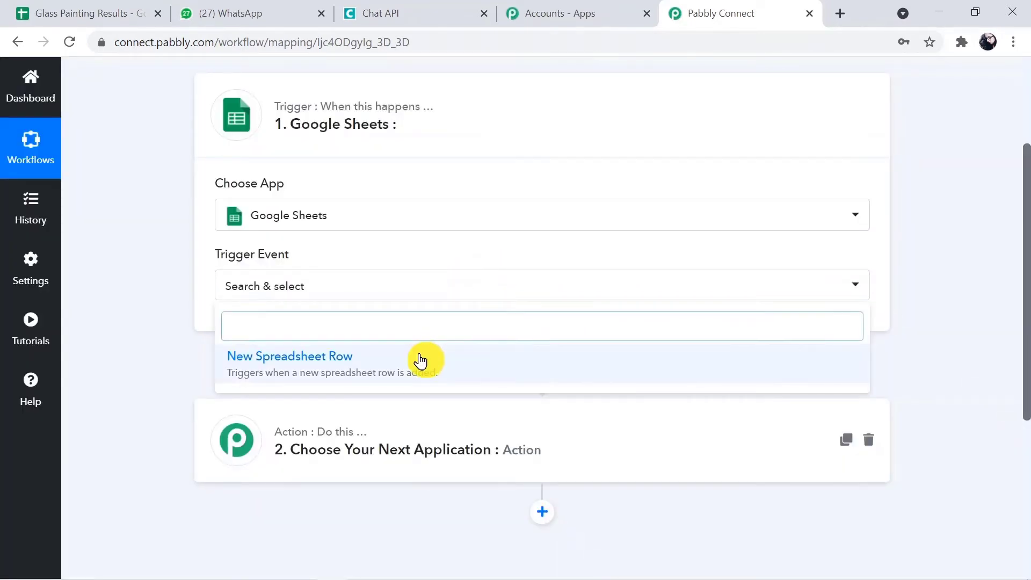
{"action": "left_click", "coordinate": [420, 360]}
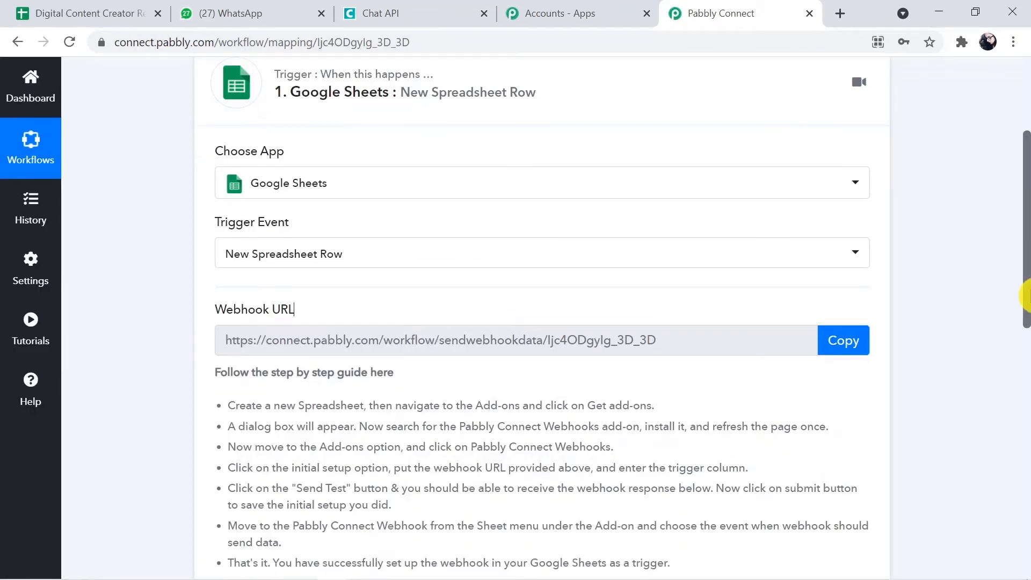
Read the webhook setup guide, then switch to the Digital Content Creator Result spreadsheet.
{"action": "left_click_drag", "start_coordinate": [1027, 295], "coordinate": [1027, 325]}
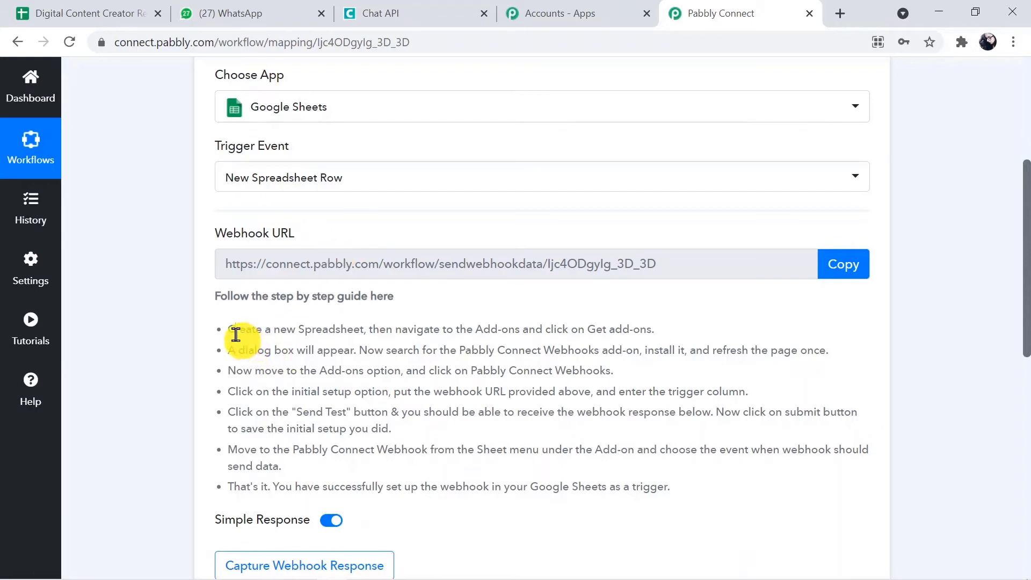
{"action": "left_click_drag", "start_coordinate": [236, 334], "coordinate": [371, 468]}
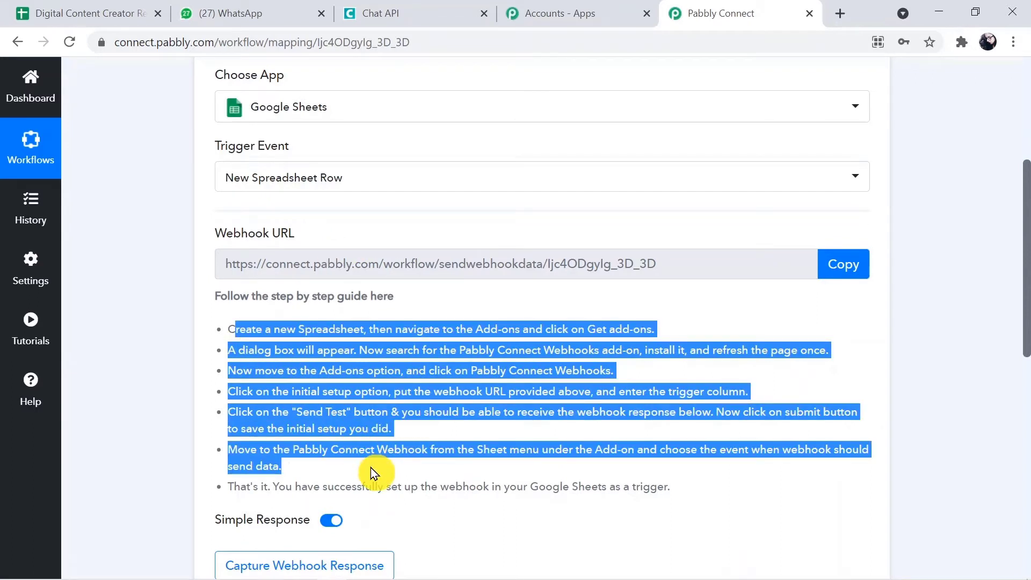
{"action": "left_click", "coordinate": [454, 514]}
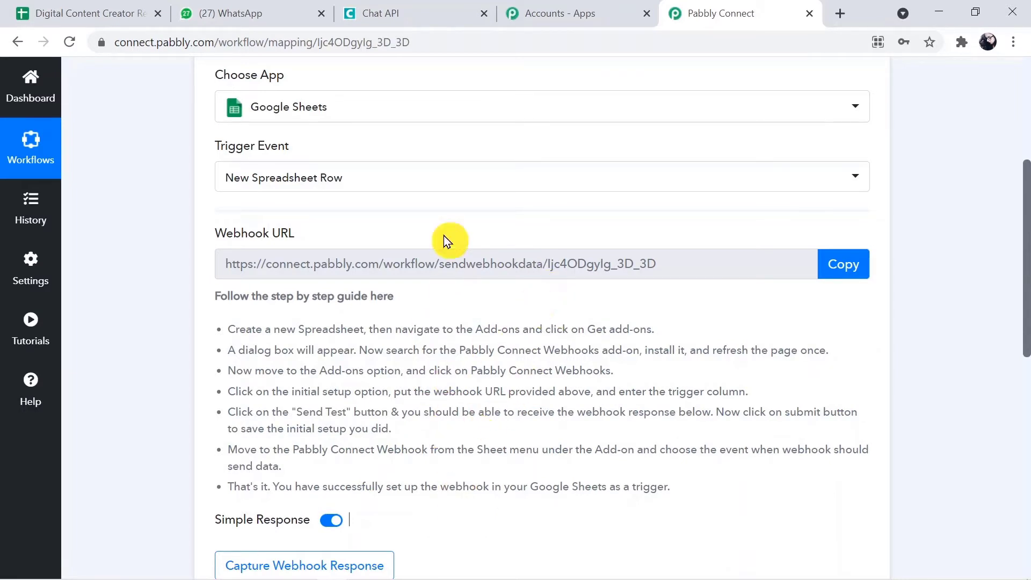
{"action": "left_click", "coordinate": [94, 14]}
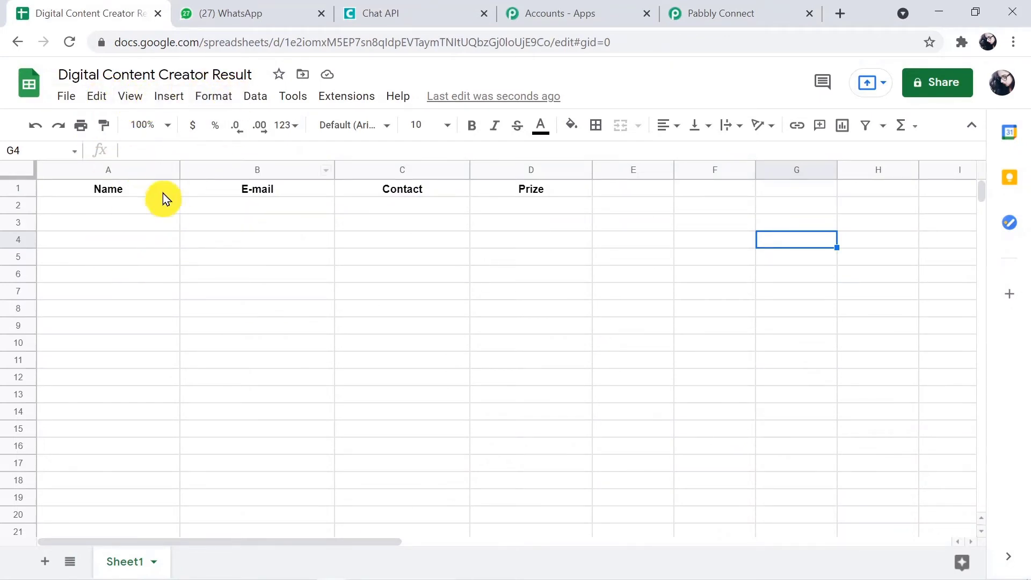
Enter the entrant's name in A2 and e-mail in B2, correcting the e-mail typo.
{"action": "left_click", "coordinate": [142, 213]}
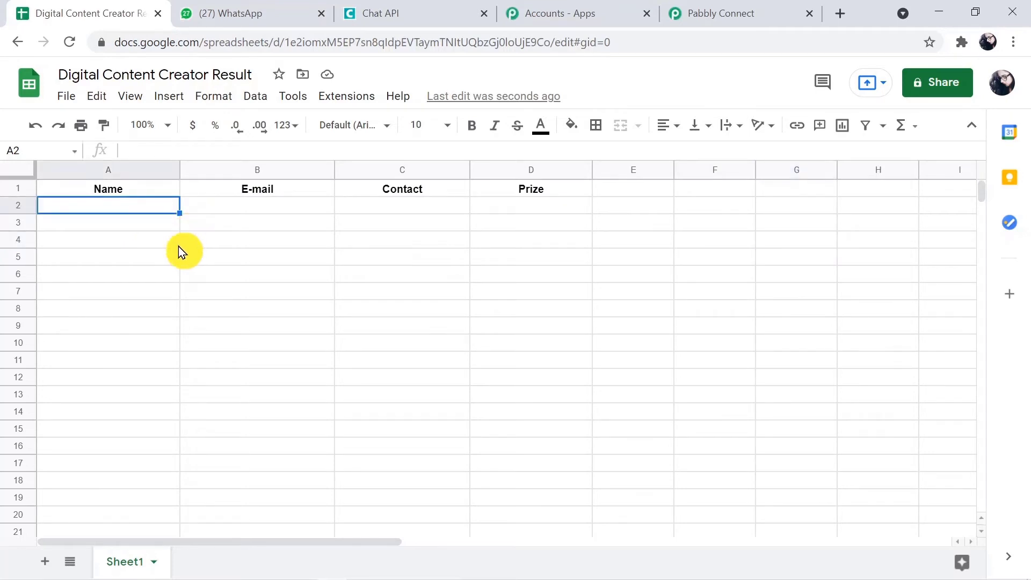
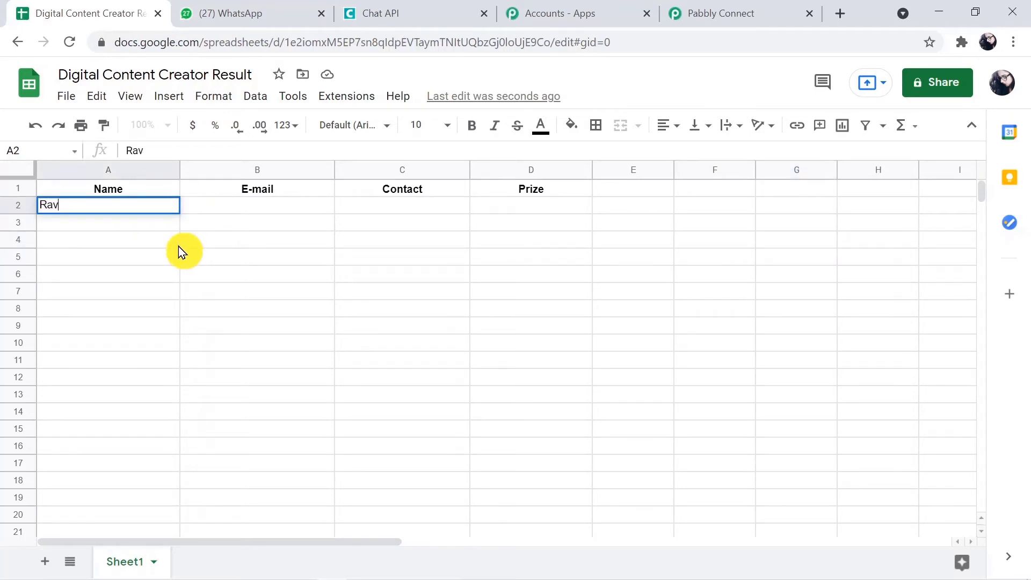
{"action": "left_click", "coordinate": [242, 199]}
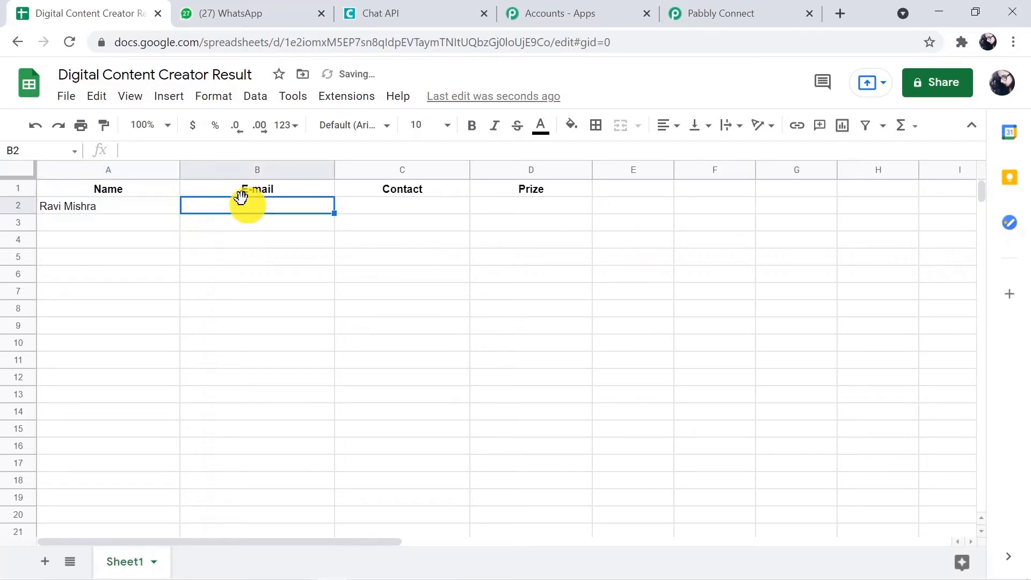
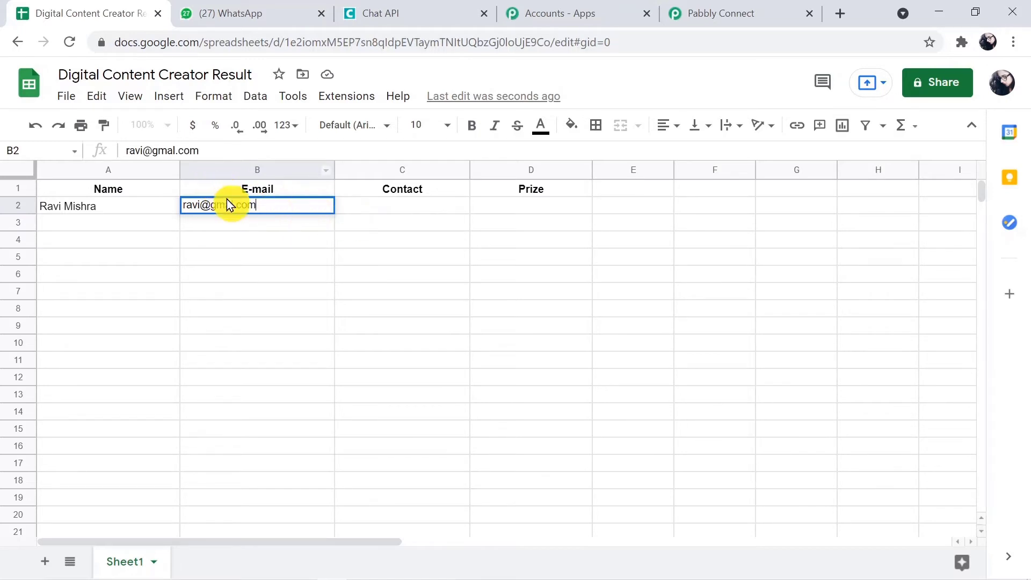
{"action": "double_click", "coordinate": [231, 203]}
{"action": "type", "text": "i"}
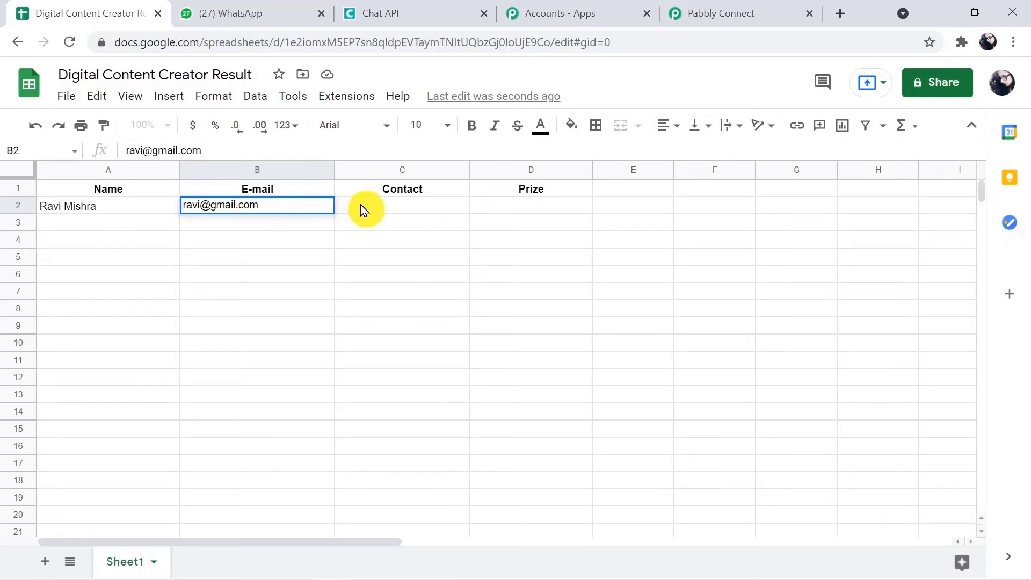
Add the contact number in C2 and prize 'First' in D2, then select A2:D2.
{"action": "left_click", "coordinate": [361, 208]}
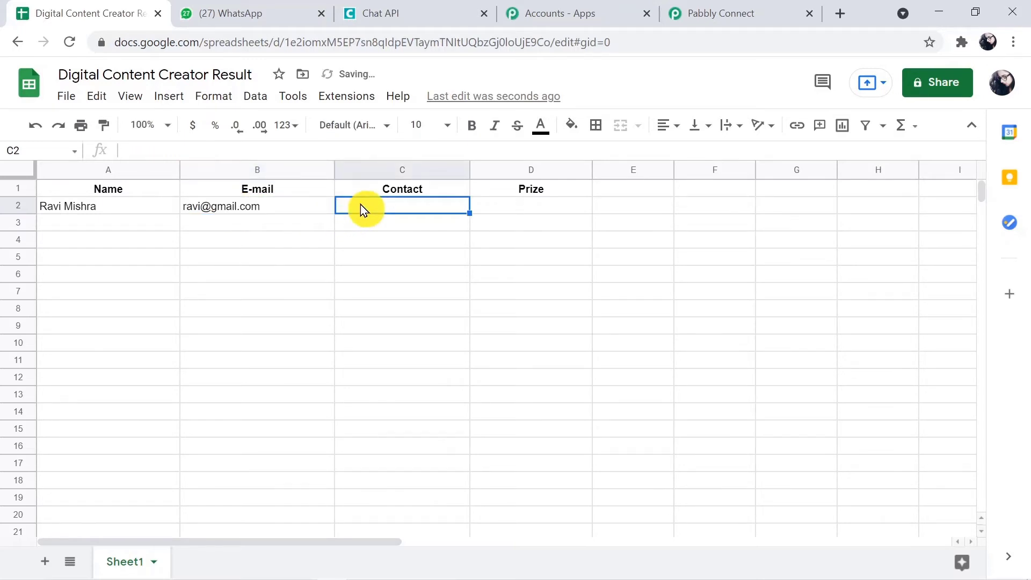
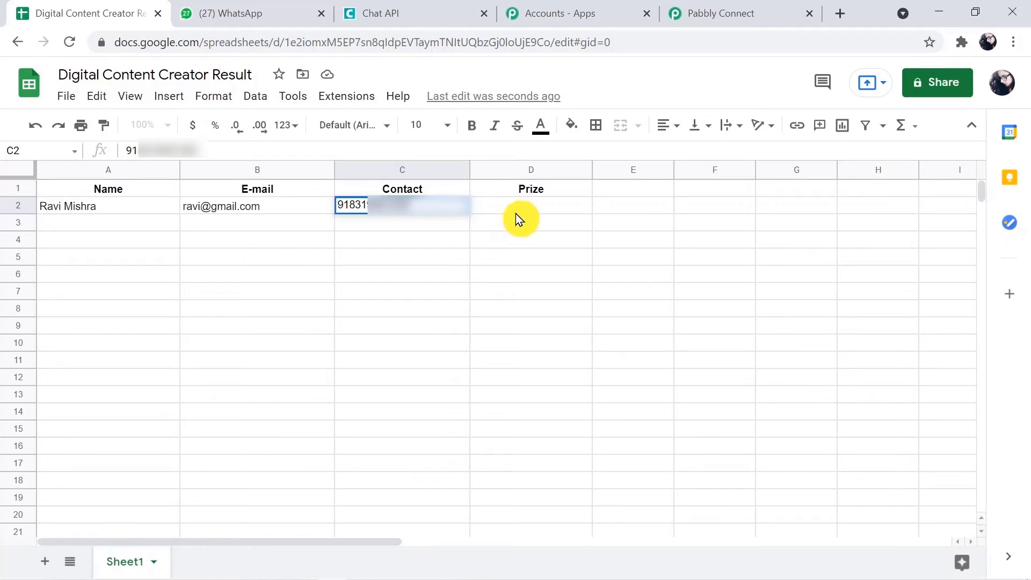
{"action": "left_click", "coordinate": [526, 196]}
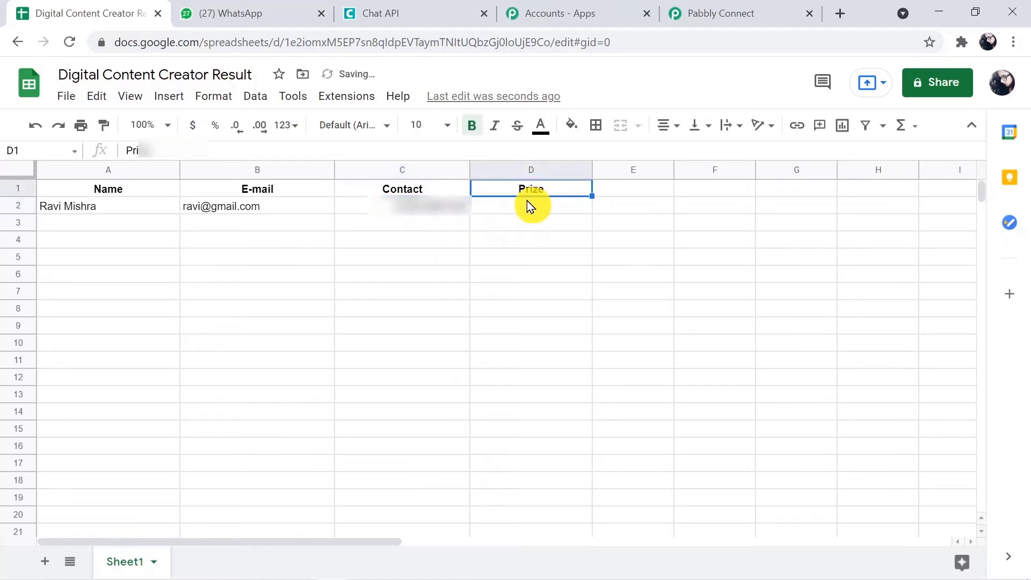
{"action": "left_click", "coordinate": [527, 206]}
{"action": "type", "text": "Fi"}
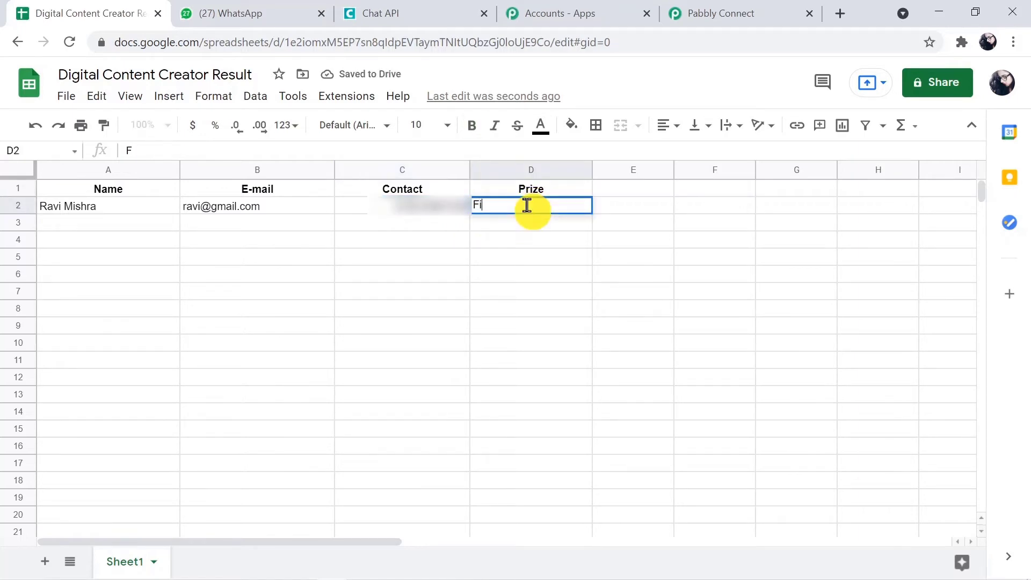
{"action": "type", "text": "rst"}
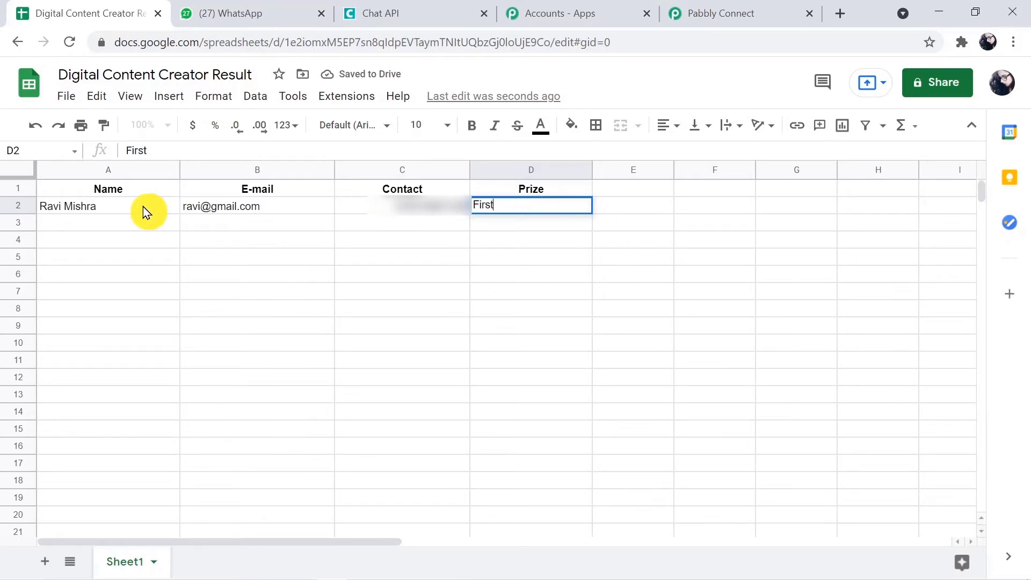
{"action": "left_click_drag", "start_coordinate": [150, 212], "coordinate": [507, 211]}
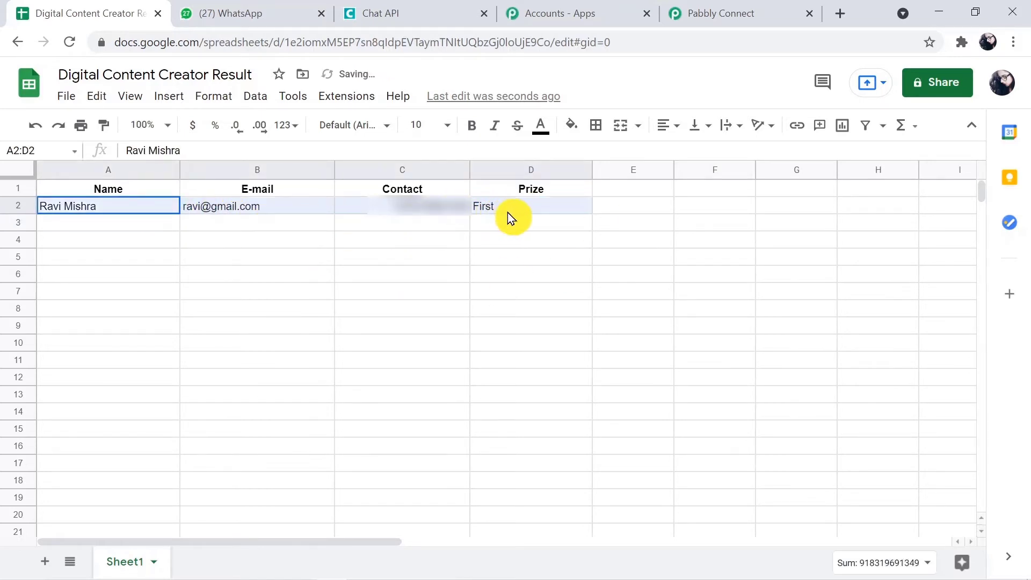
Apply Center horizontal alignment to the A2:D2 entries and deselect the row.
{"action": "left_click", "coordinate": [677, 127]}
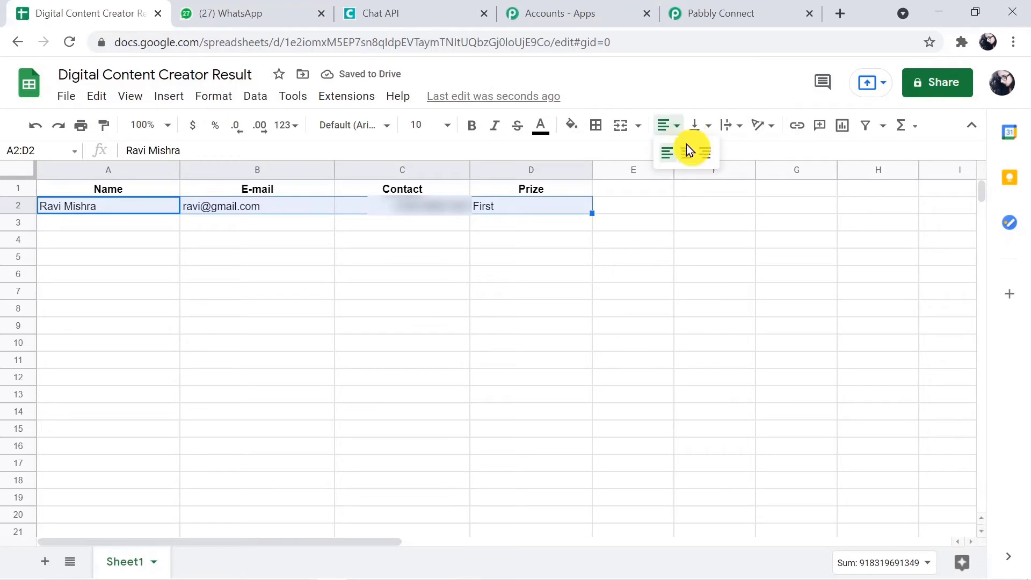
{"action": "left_click", "coordinate": [688, 150]}
{"action": "left_click", "coordinate": [544, 291]}
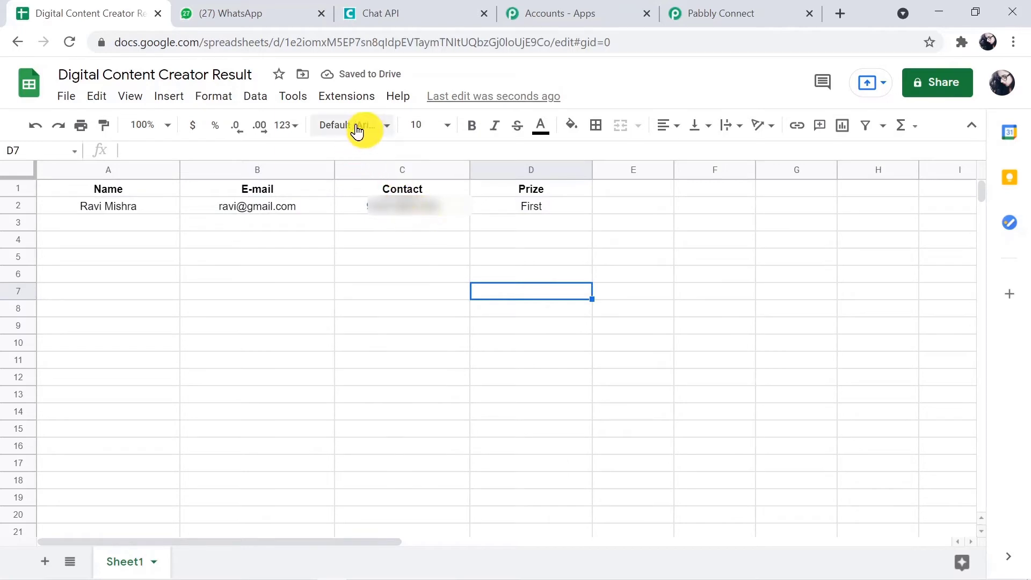
Open Get add-ons under Extensions > Add-ons to show the Works with Sheets catalogue.
{"action": "left_click", "coordinate": [355, 105]}
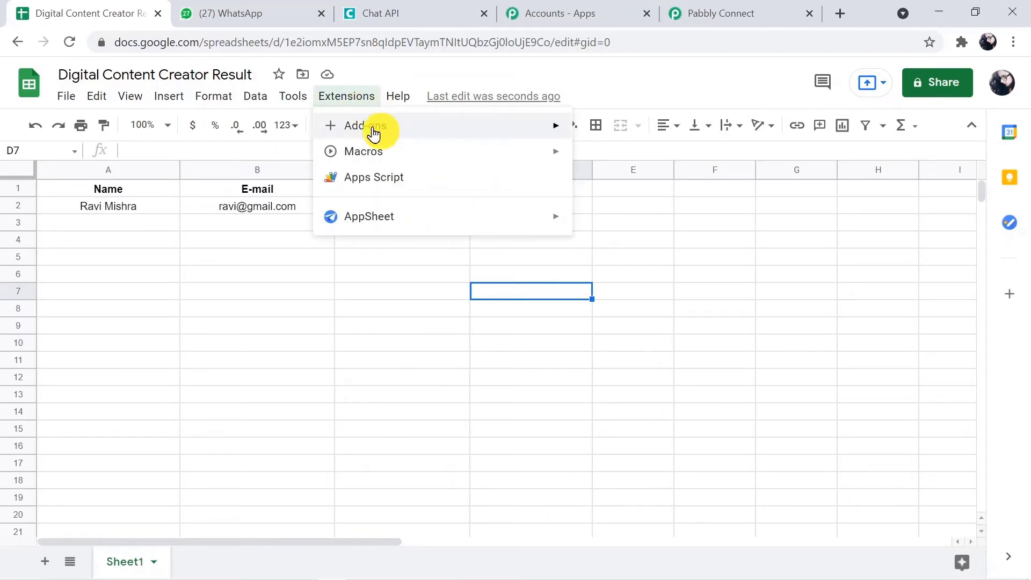
{"action": "mouse_move", "coordinate": [378, 138]}
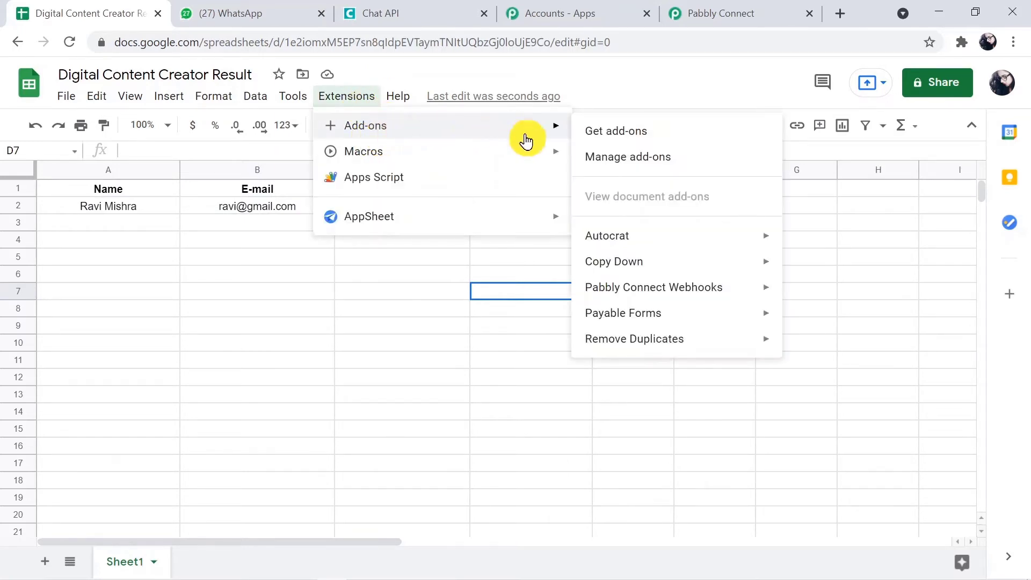
{"action": "mouse_move", "coordinate": [564, 134]}
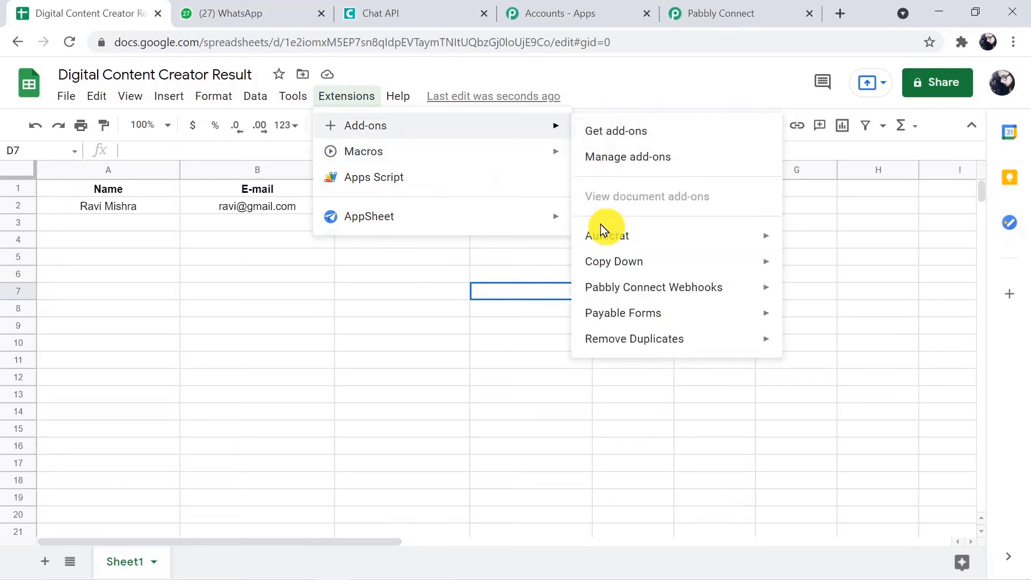
{"action": "mouse_move", "coordinate": [620, 293]}
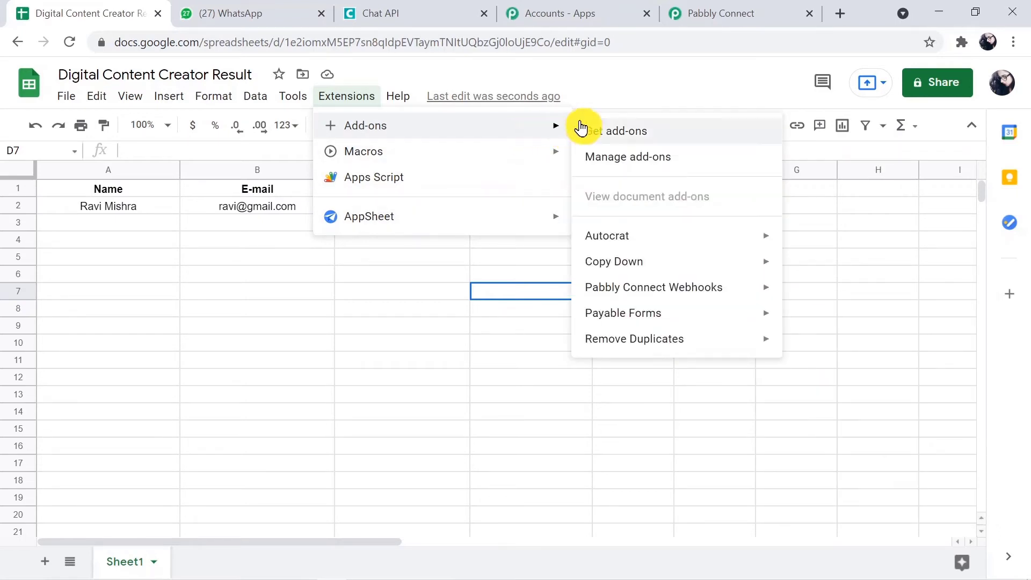
{"action": "left_click", "coordinate": [599, 130]}
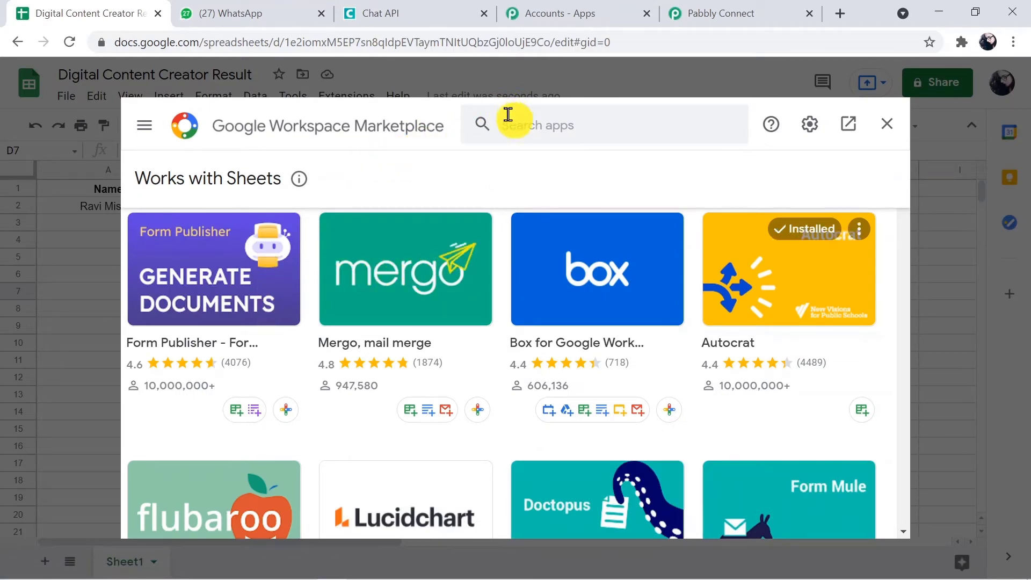
Search the Marketplace for 'pabb' and open the installed Pabbly Connect Webhooks add-on.
{"action": "left_click", "coordinate": [508, 118]}
{"action": "type", "text": "pabb"}
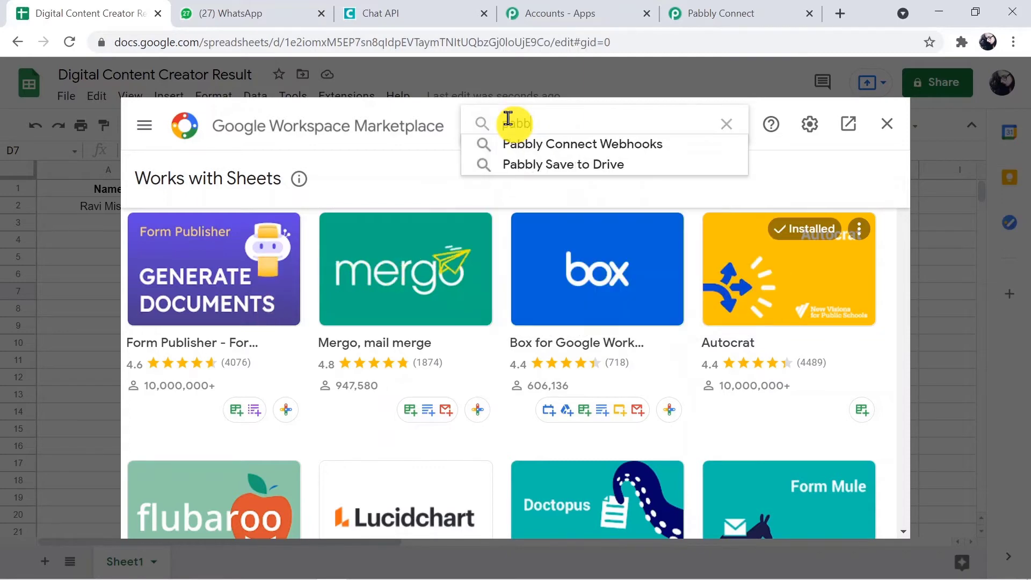
{"action": "left_click", "coordinate": [553, 145]}
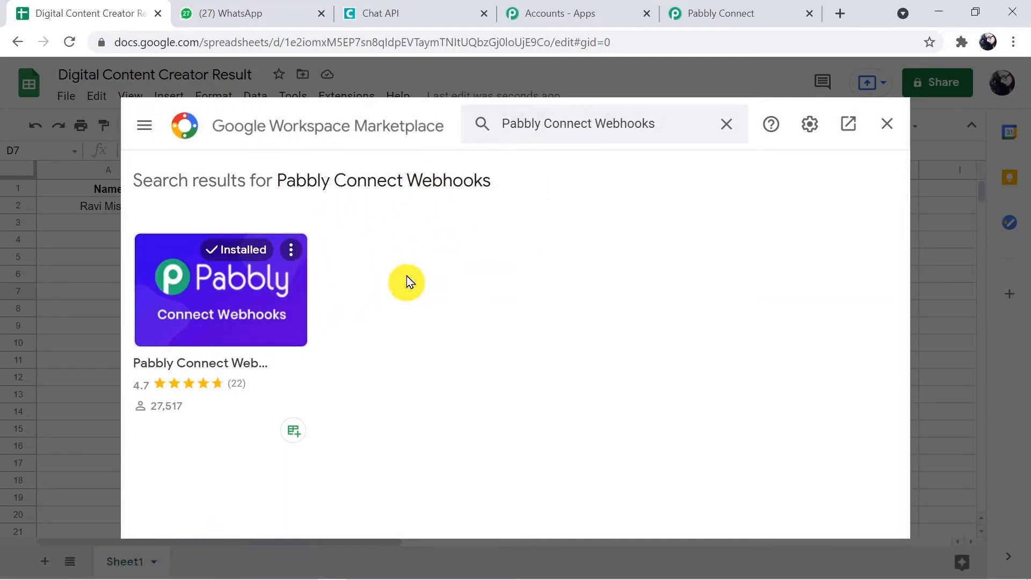
Close the Marketplace, select D3 and launch Pabbly Connect Webhooks Initial Setup from Extensions.
{"action": "left_click", "coordinate": [891, 128]}
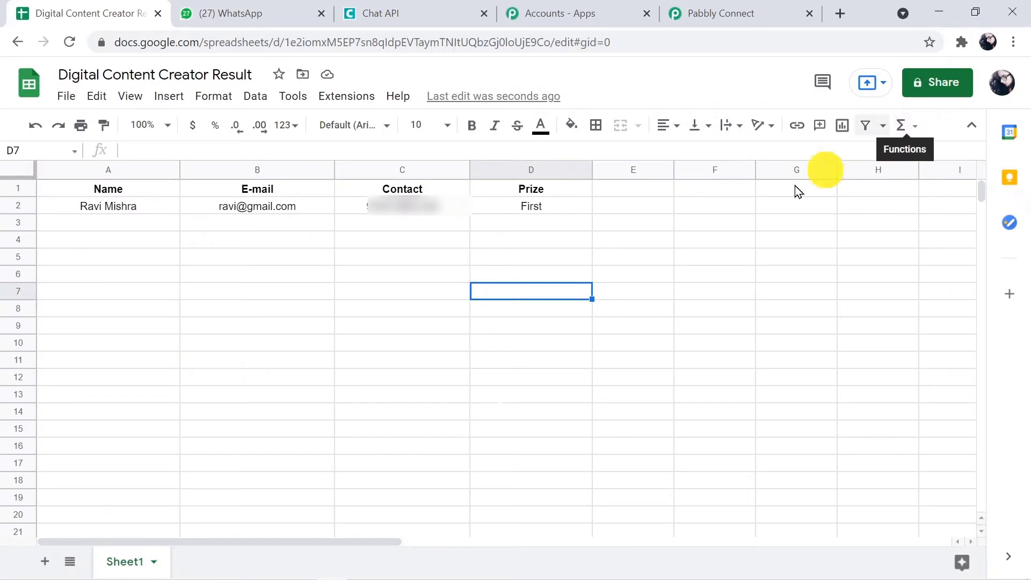
{"action": "left_click", "coordinate": [567, 233]}
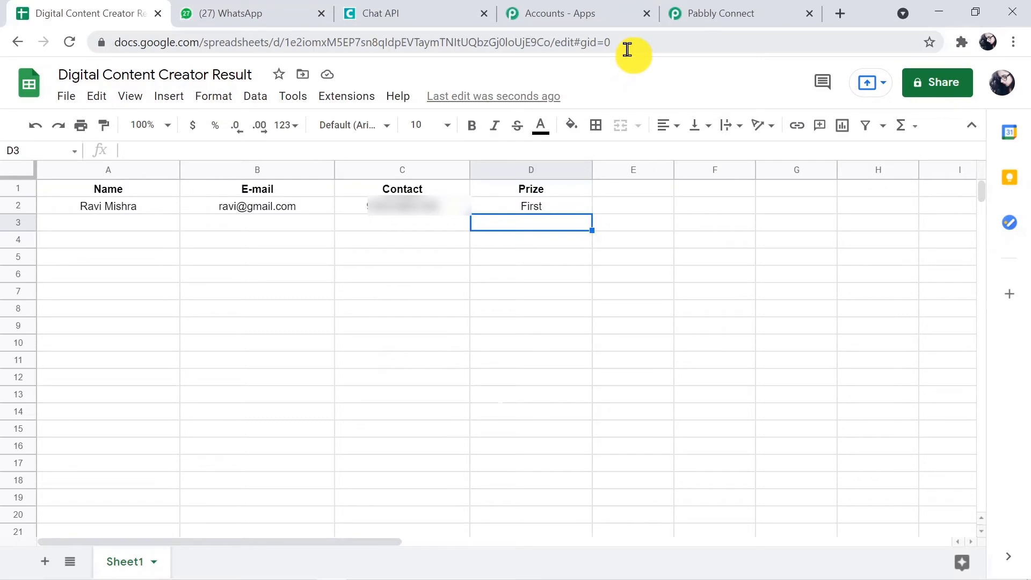
{"action": "left_click", "coordinate": [358, 102]}
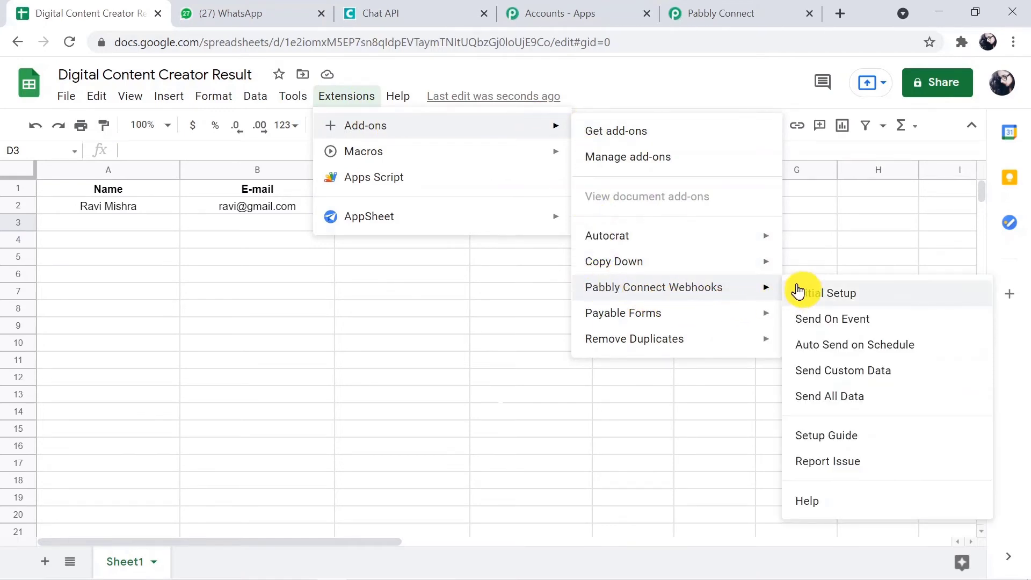
{"action": "left_click", "coordinate": [799, 292]}
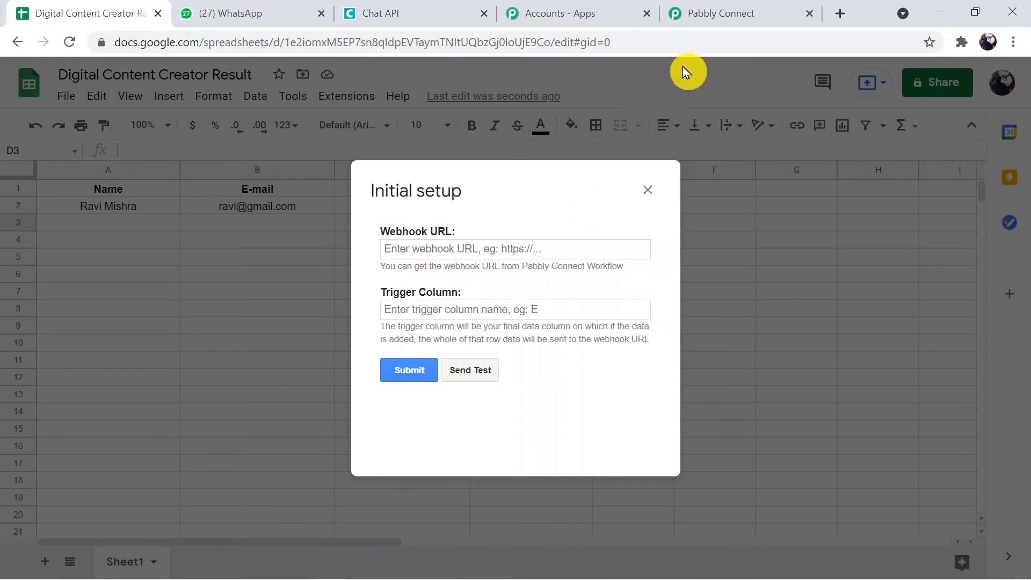
Copy the Google Sheets trigger's webhook URL from the Pabbly Connect workflow.
{"action": "left_click", "coordinate": [724, 11]}
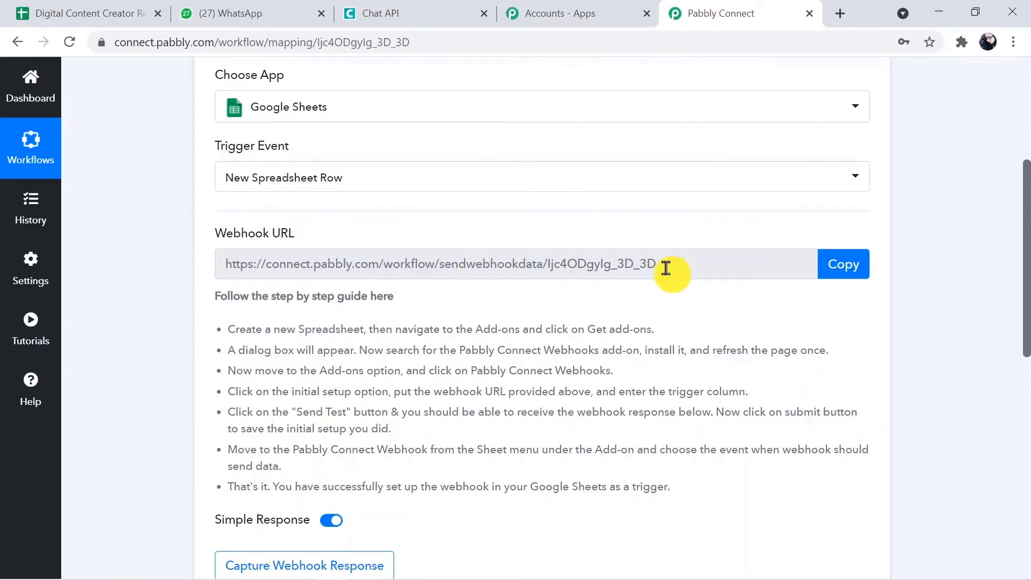
{"action": "left_click", "coordinate": [839, 268]}
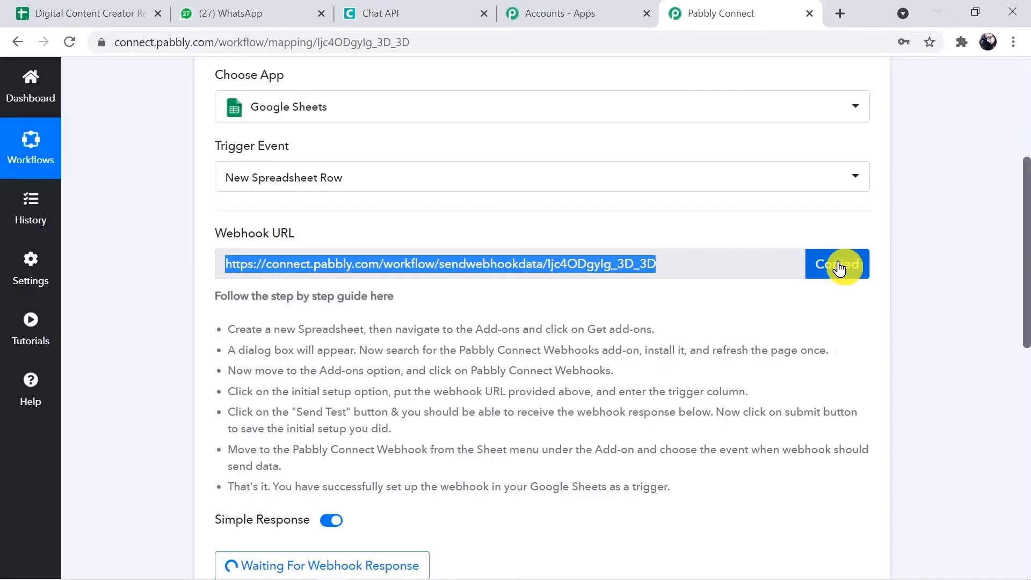
{"action": "left_click", "coordinate": [107, 14]}
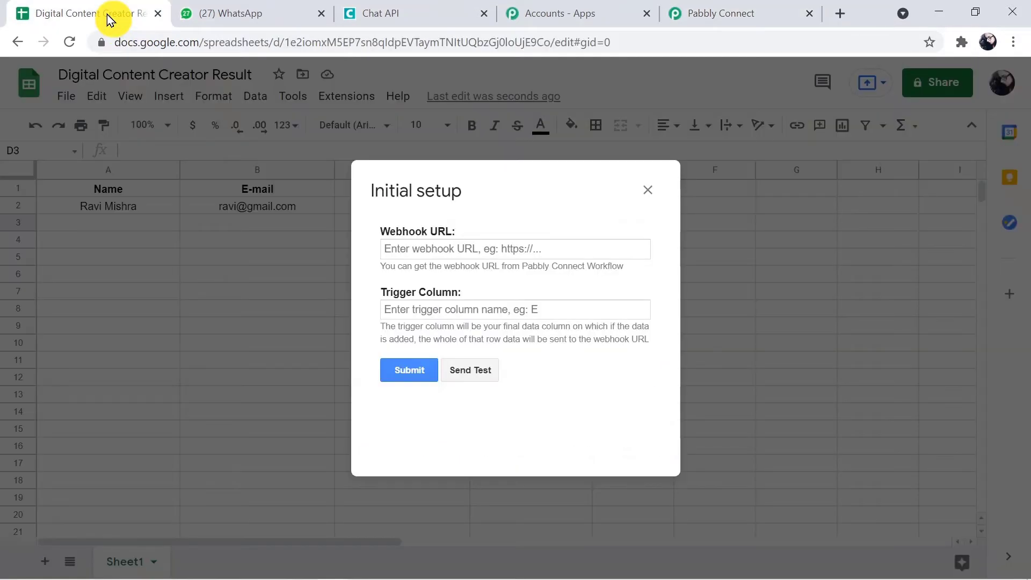
Paste the Pabbly webhook URL into the setup form and set the trigger column to D.
{"action": "left_click", "coordinate": [397, 249]}
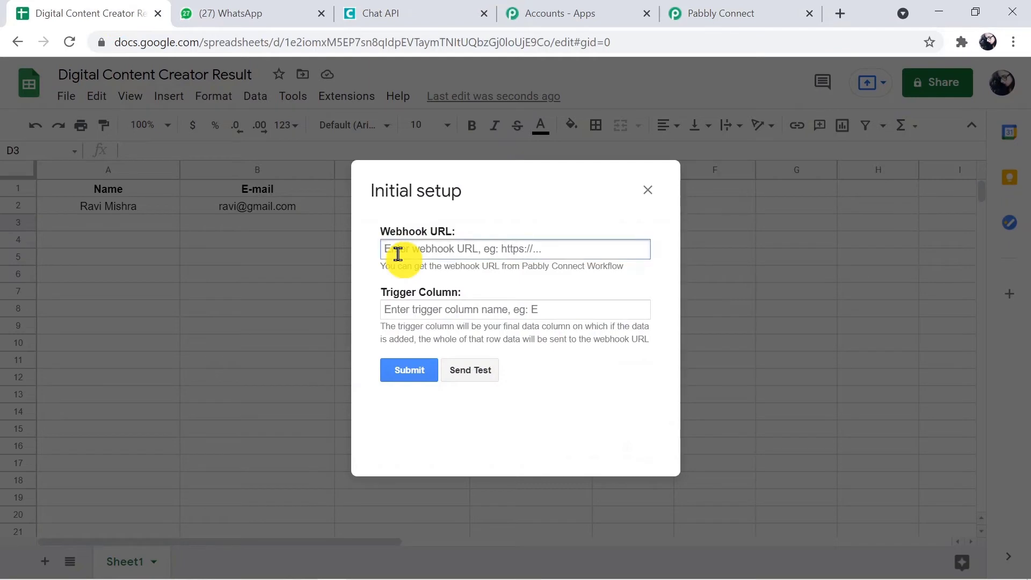
{"action": "key", "text": "ctrl+v"}
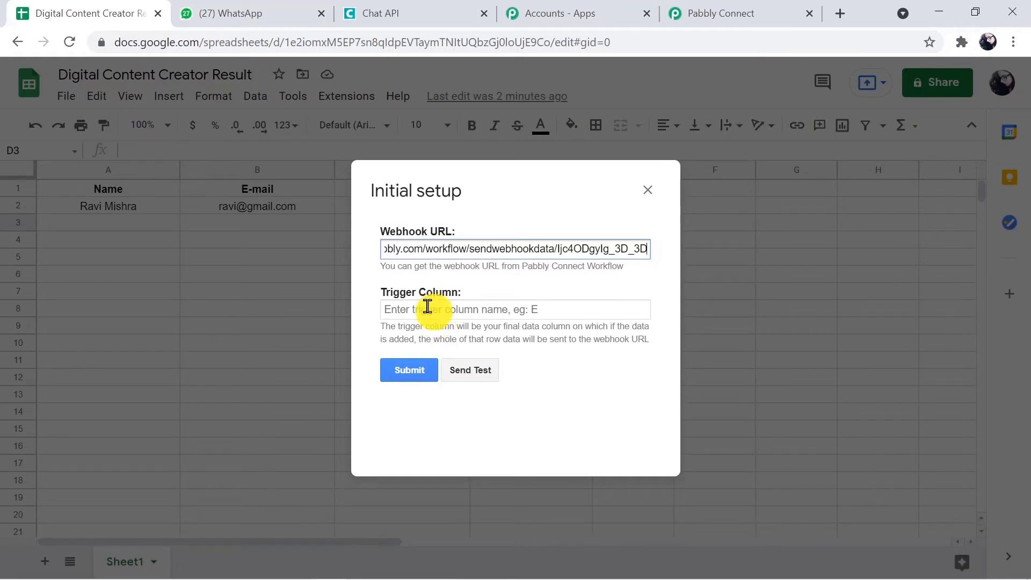
{"action": "left_click", "coordinate": [428, 305]}
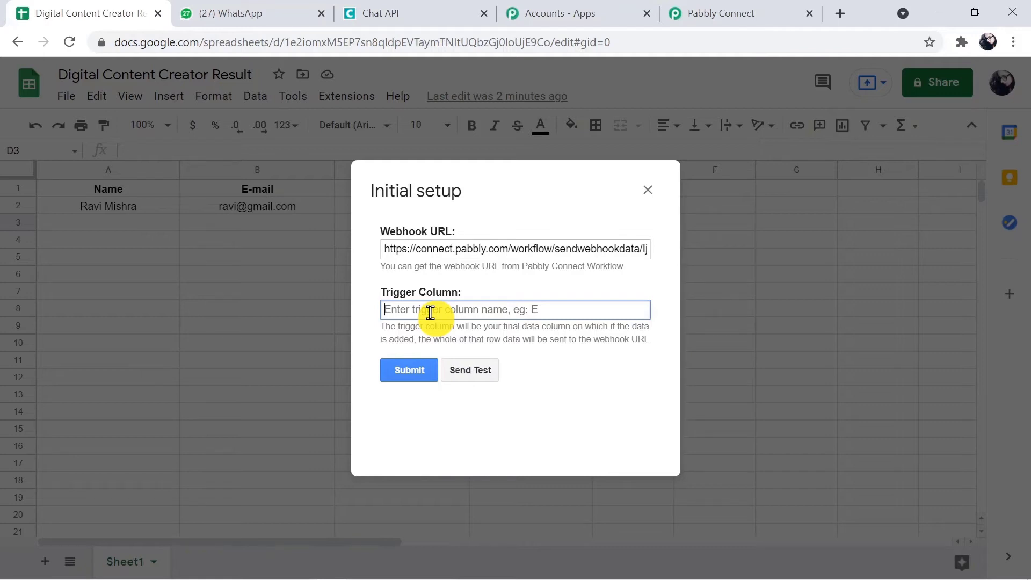
{"action": "type", "text": "D"}
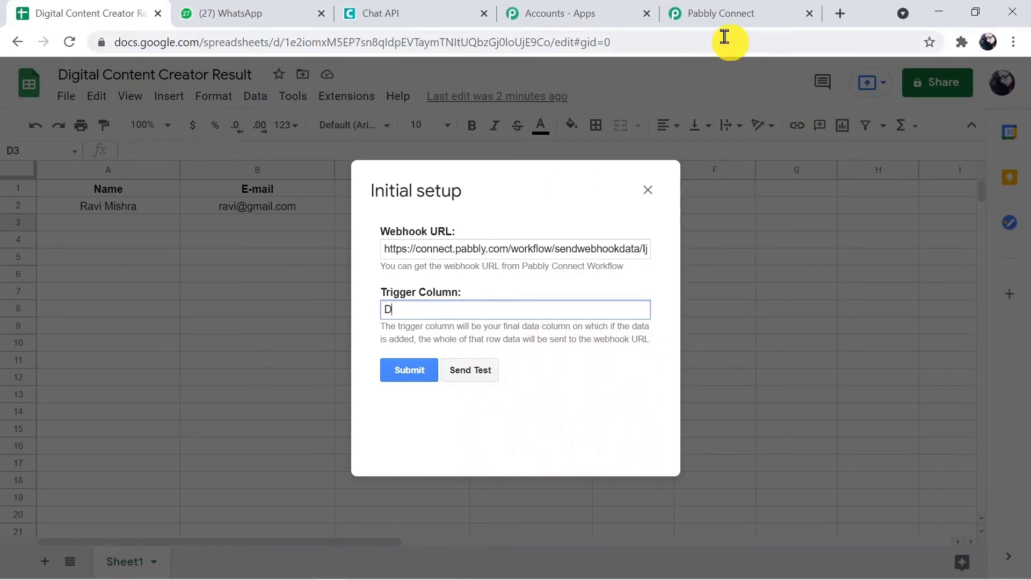
Start Capture Webhook Response in Pabbly Connect so the trigger waits for test data.
{"action": "left_click", "coordinate": [720, 10]}
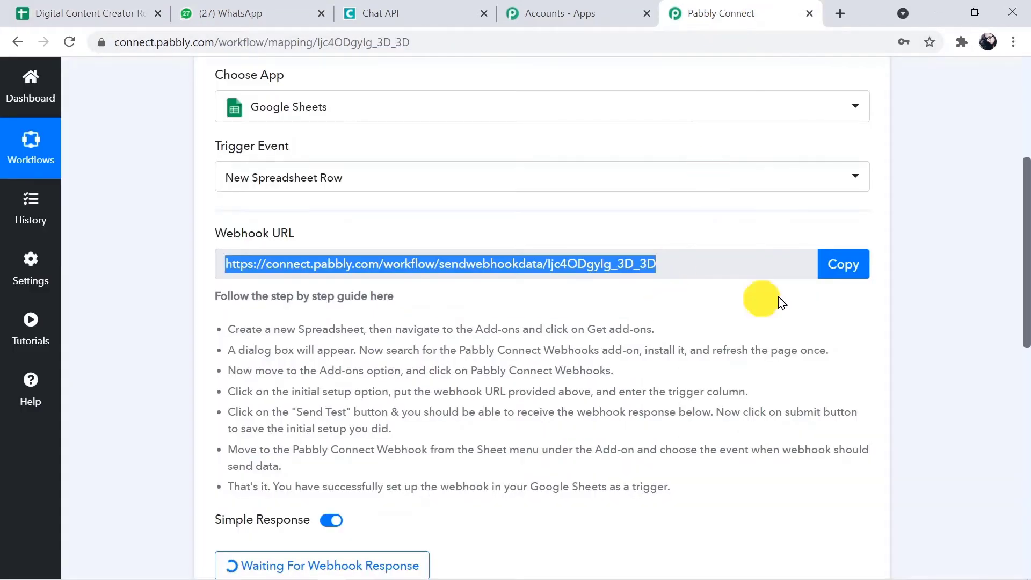
{"action": "left_click_drag", "start_coordinate": [1025, 257], "coordinate": [1025, 330]}
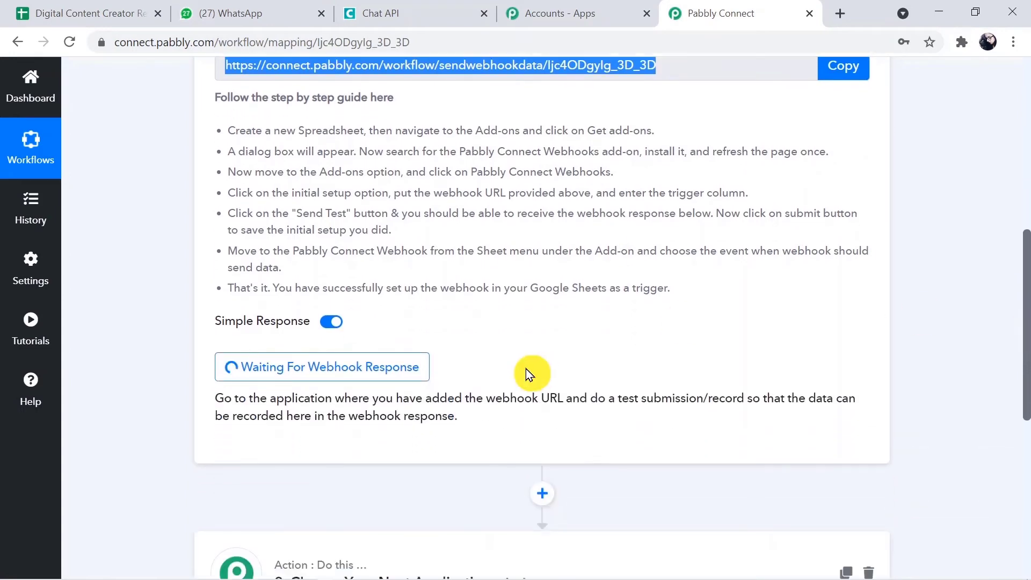
{"action": "left_click", "coordinate": [383, 379]}
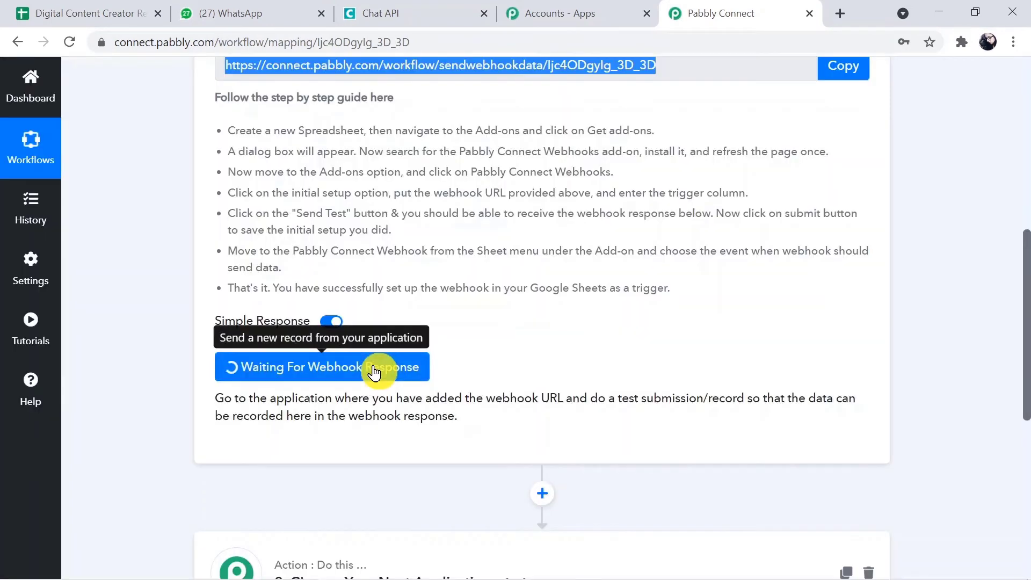
Send the sheet's test row to the webhook and submit the initial setup.
{"action": "left_click", "coordinate": [56, 8]}
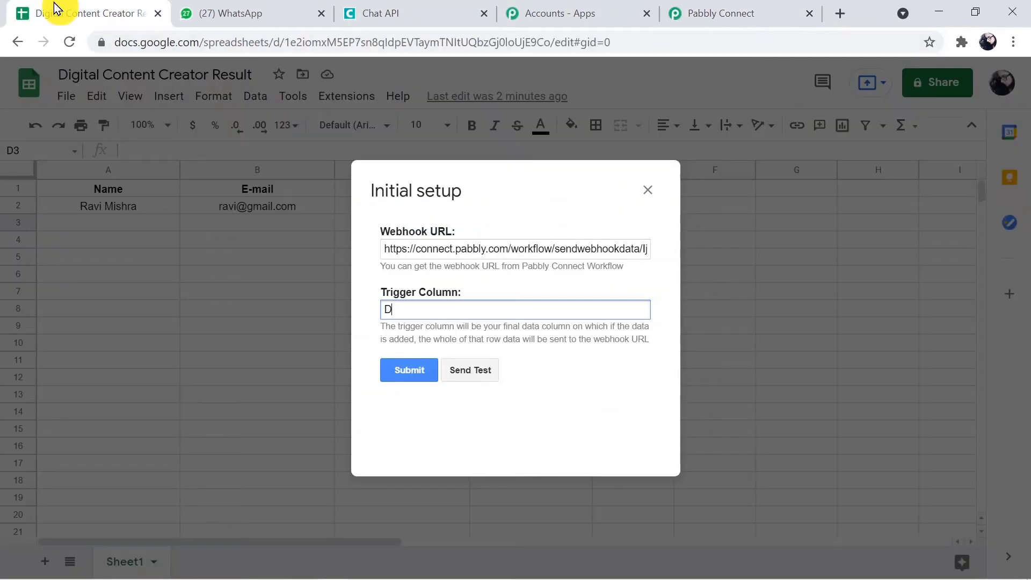
{"action": "left_click", "coordinate": [479, 369]}
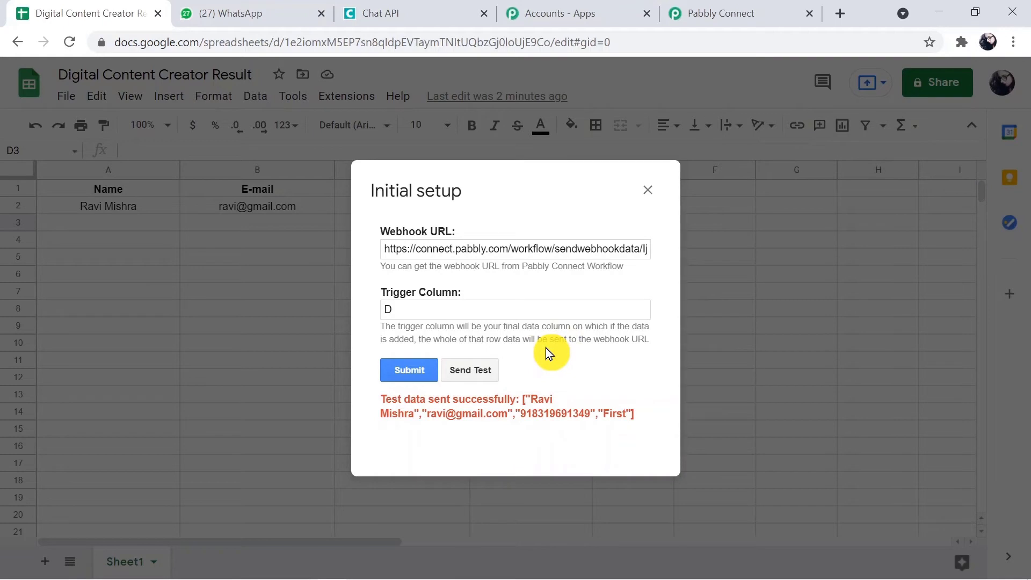
{"action": "left_click", "coordinate": [420, 371]}
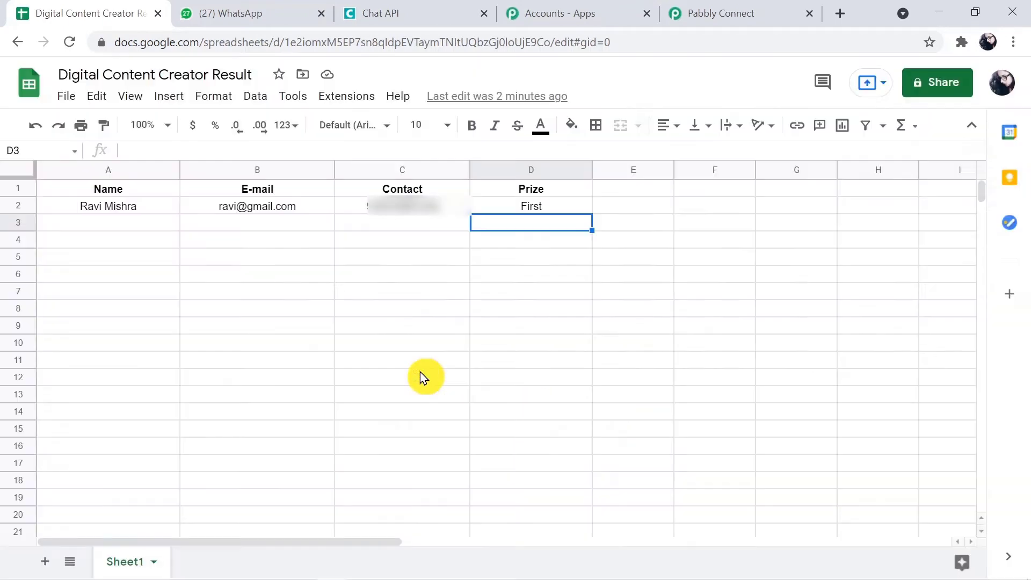
Confirm Pabbly received the test row's Name, E-mail, Contact, Prize and RowIndex 2.
{"action": "left_click", "coordinate": [733, 11]}
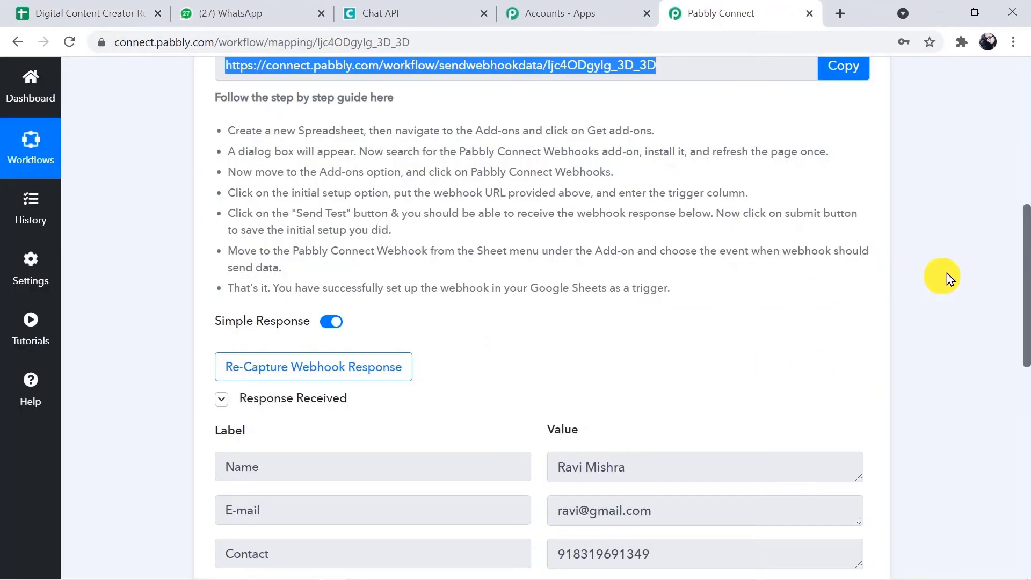
{"action": "left_click_drag", "start_coordinate": [1027, 298], "coordinate": [1020, 369]}
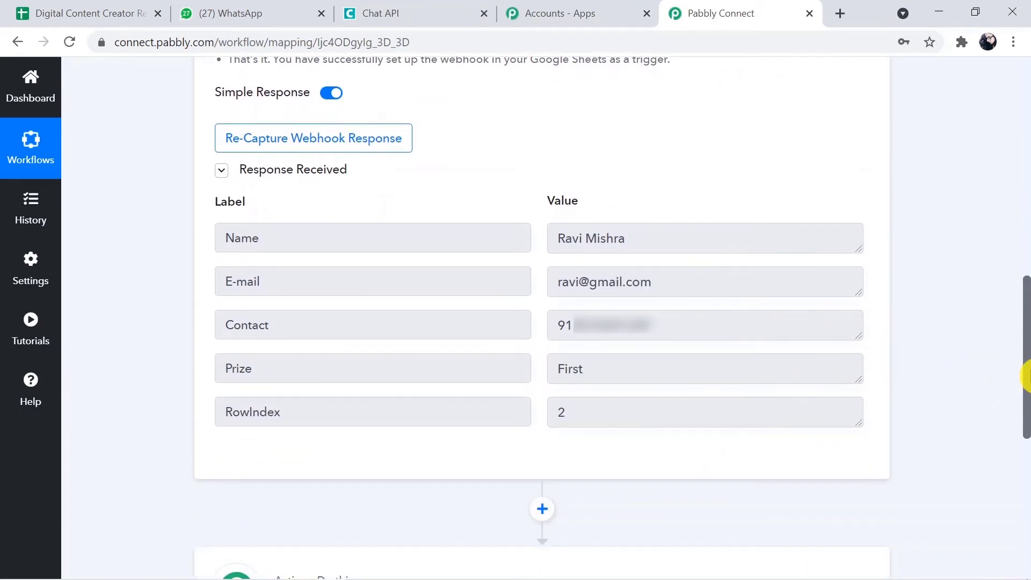
{"action": "left_click_drag", "start_coordinate": [1025, 376], "coordinate": [1026, 329]}
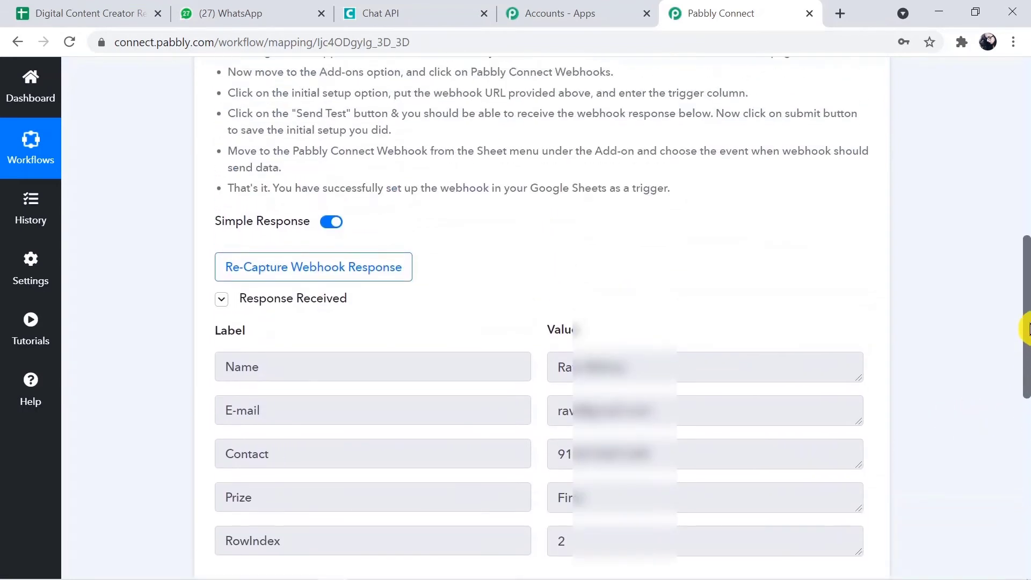
{"action": "left_click", "coordinate": [120, 10]}
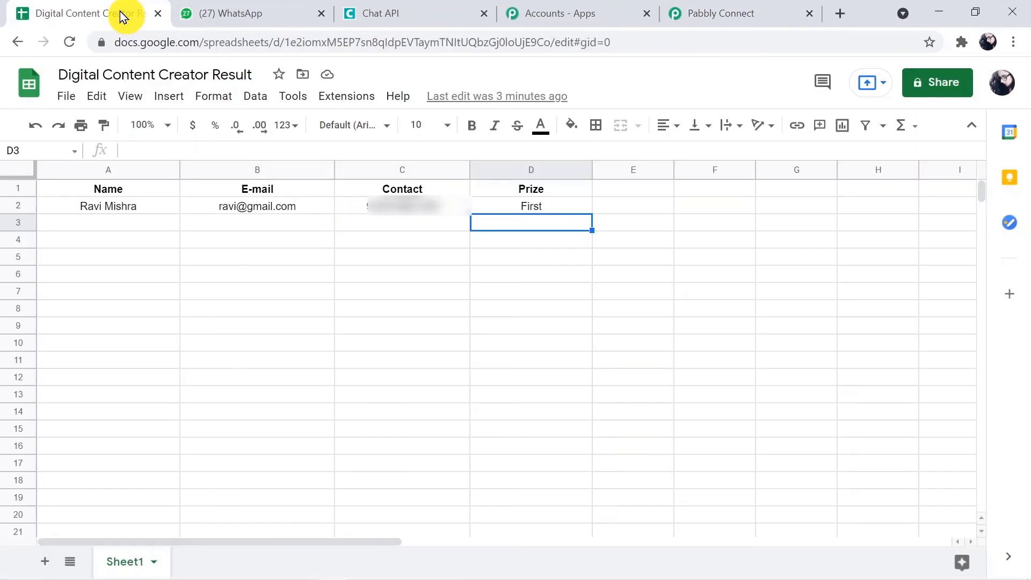
Turn on Send On Event in the Pabbly Connect Webhooks add-on, then return to the workflow.
{"action": "left_click", "coordinate": [367, 95]}
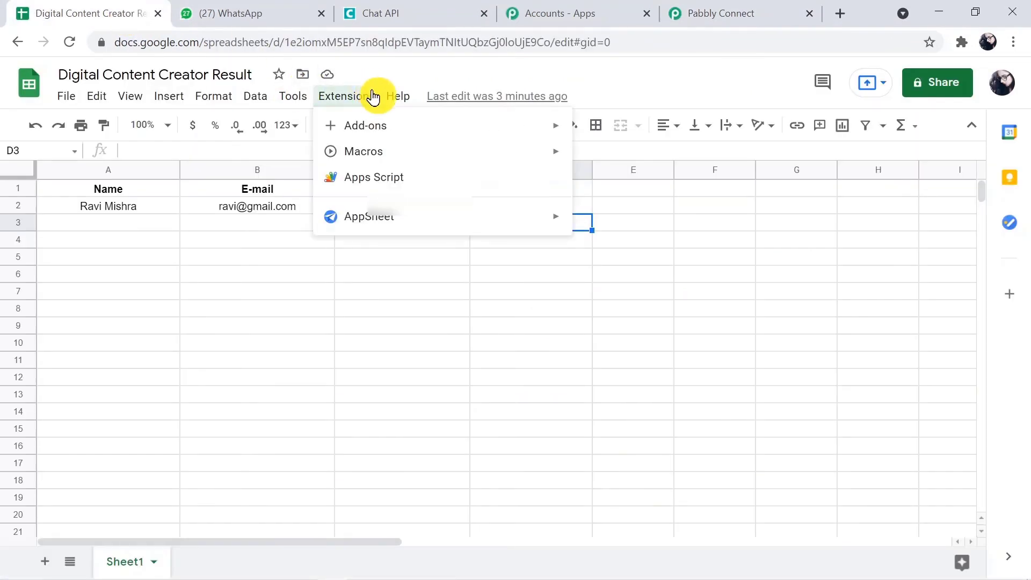
{"action": "mouse_move", "coordinate": [381, 124]}
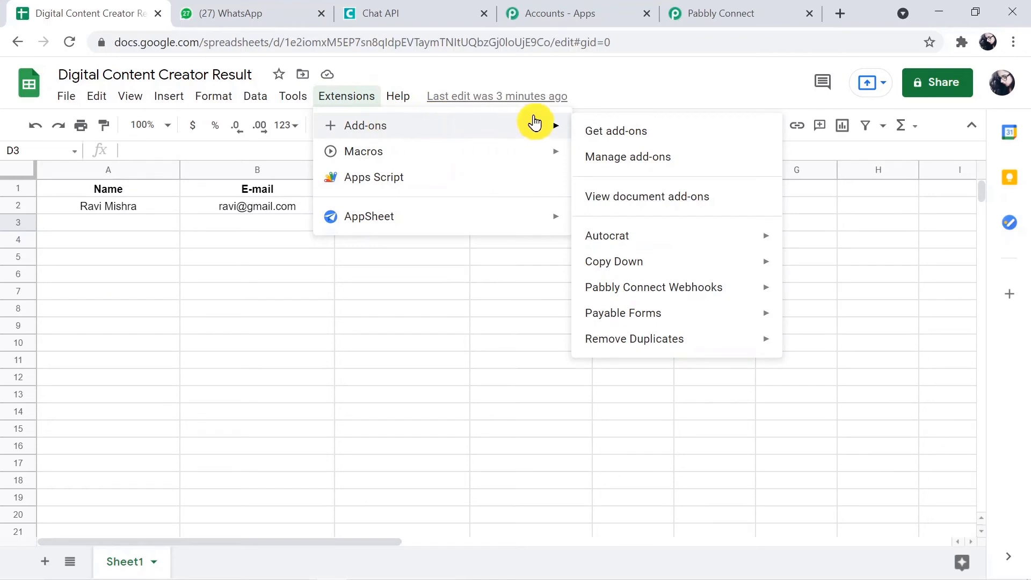
{"action": "mouse_move", "coordinate": [623, 293]}
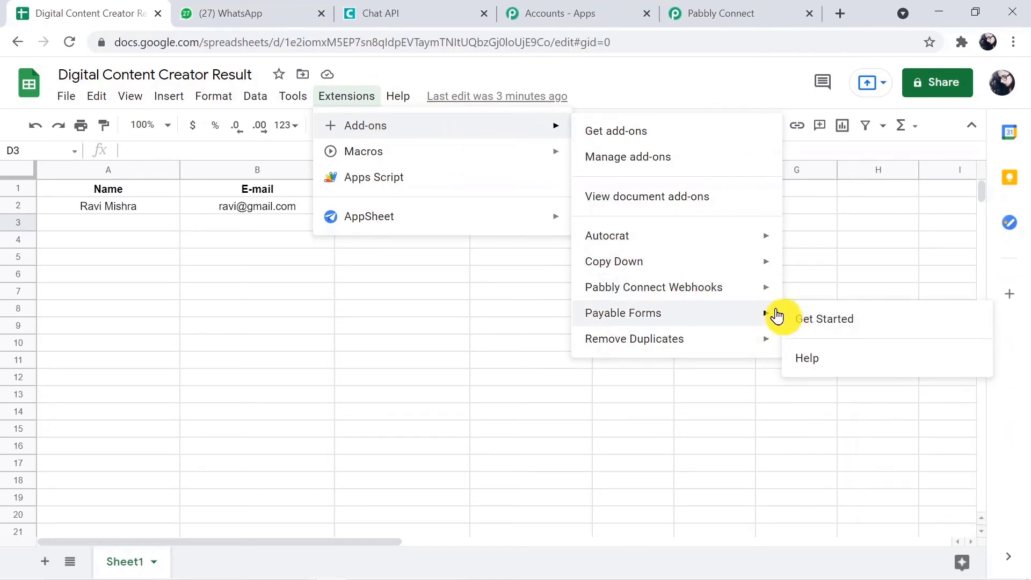
{"action": "mouse_move", "coordinate": [741, 286]}
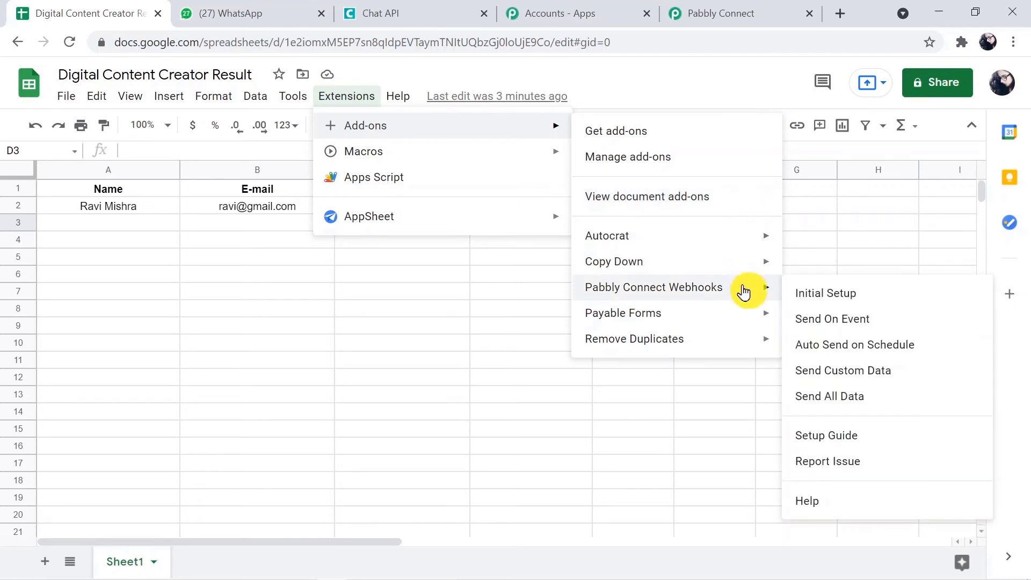
{"action": "left_click", "coordinate": [796, 322]}
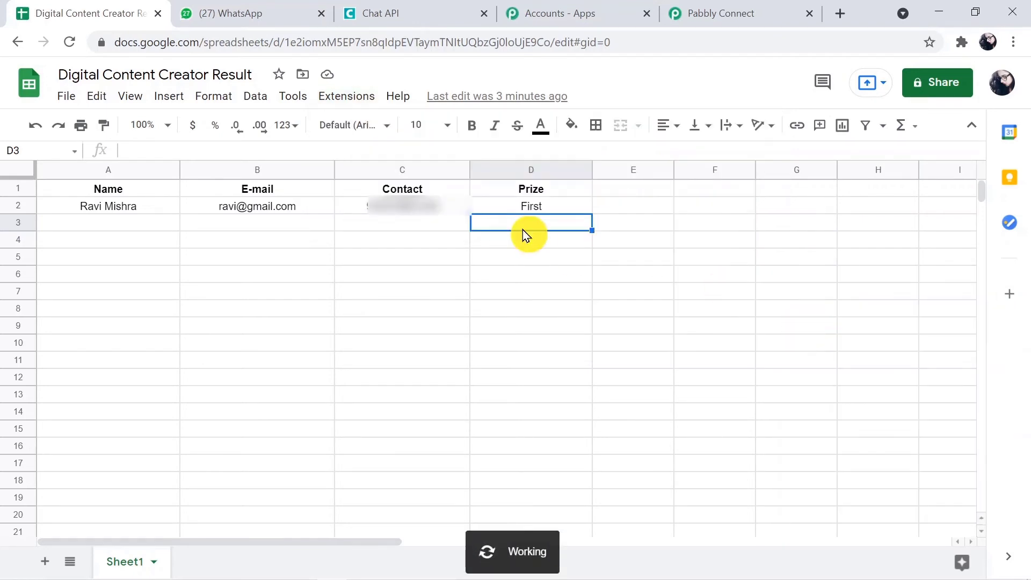
{"action": "left_click", "coordinate": [115, 219]}
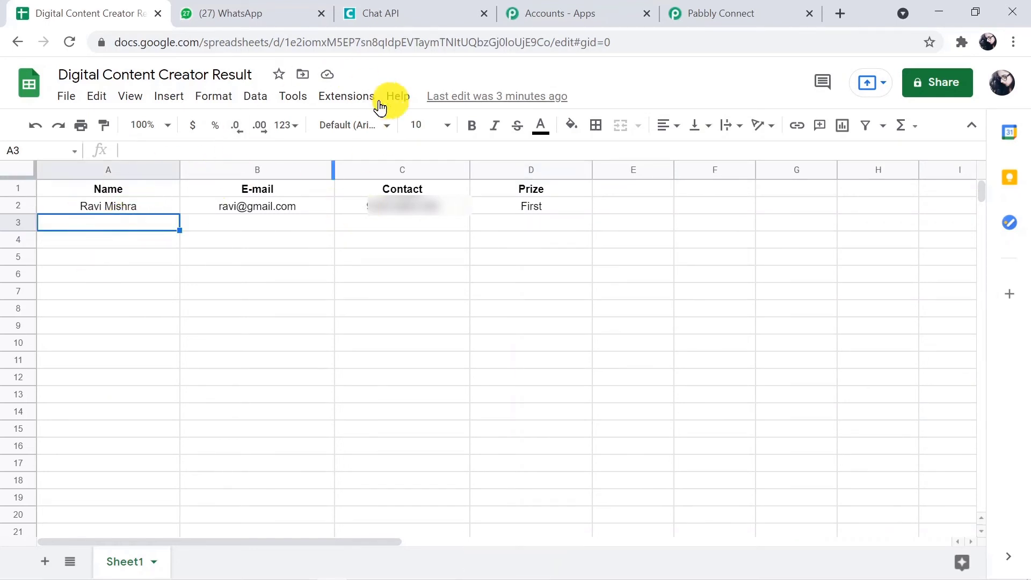
{"action": "left_click", "coordinate": [720, 11]}
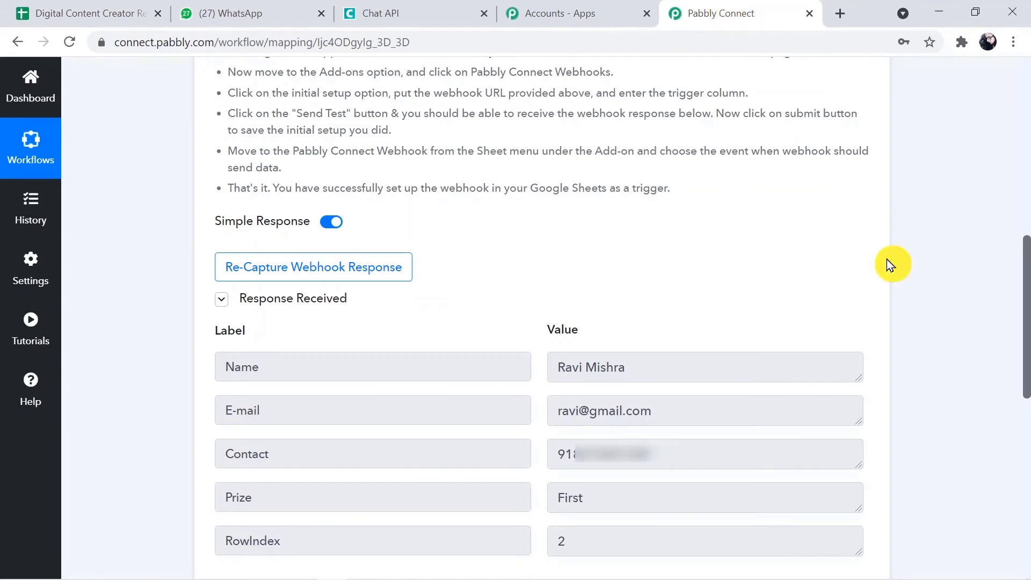
Search 'Chat' to pick Chat API as the action app and choose the Send Message event.
{"action": "left_click_drag", "start_coordinate": [1026, 258], "coordinate": [1025, 370]}
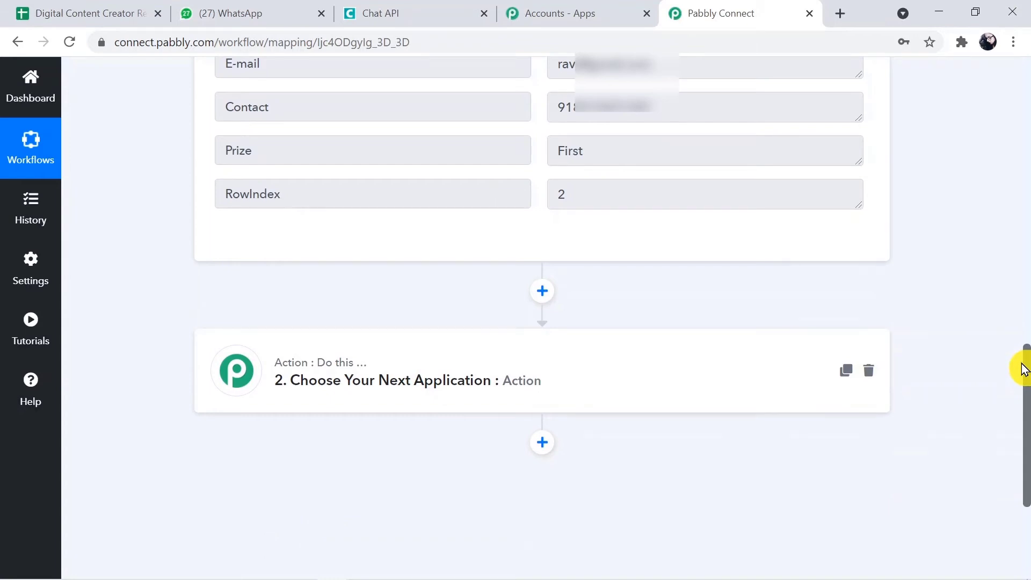
{"action": "left_click_drag", "start_coordinate": [1027, 377], "coordinate": [1027, 394]}
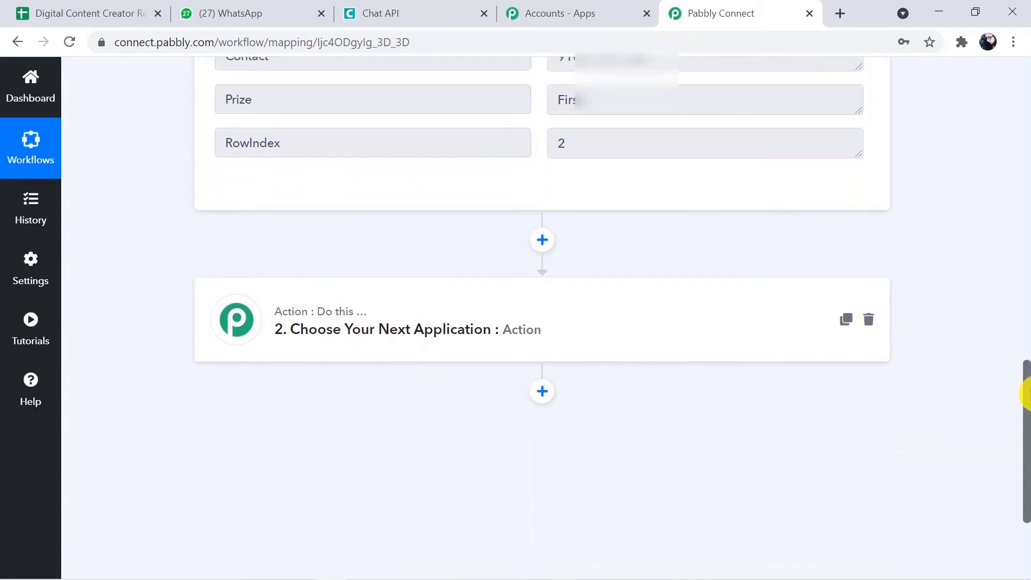
{"action": "left_click", "coordinate": [654, 339]}
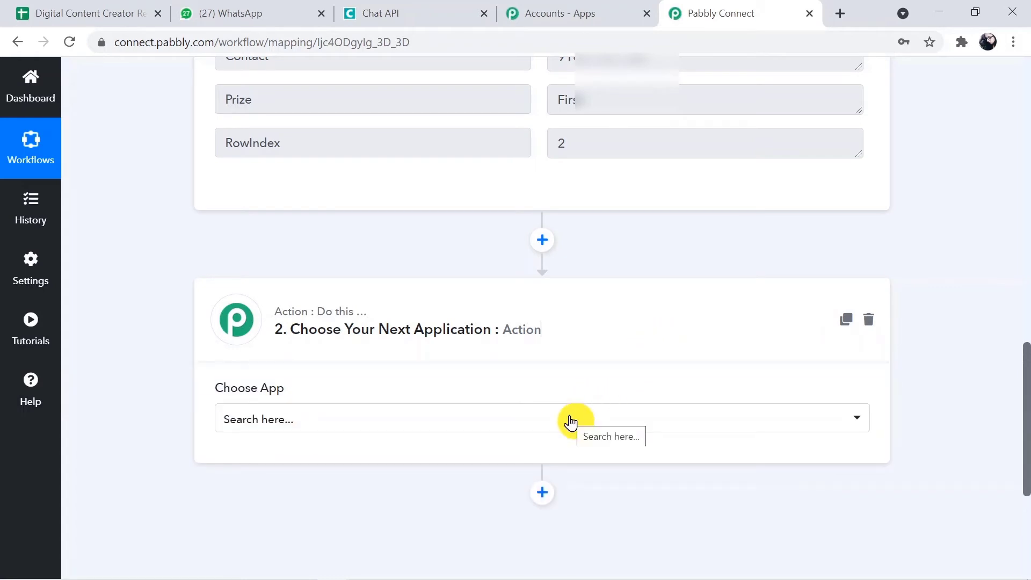
{"action": "left_click", "coordinate": [570, 420]}
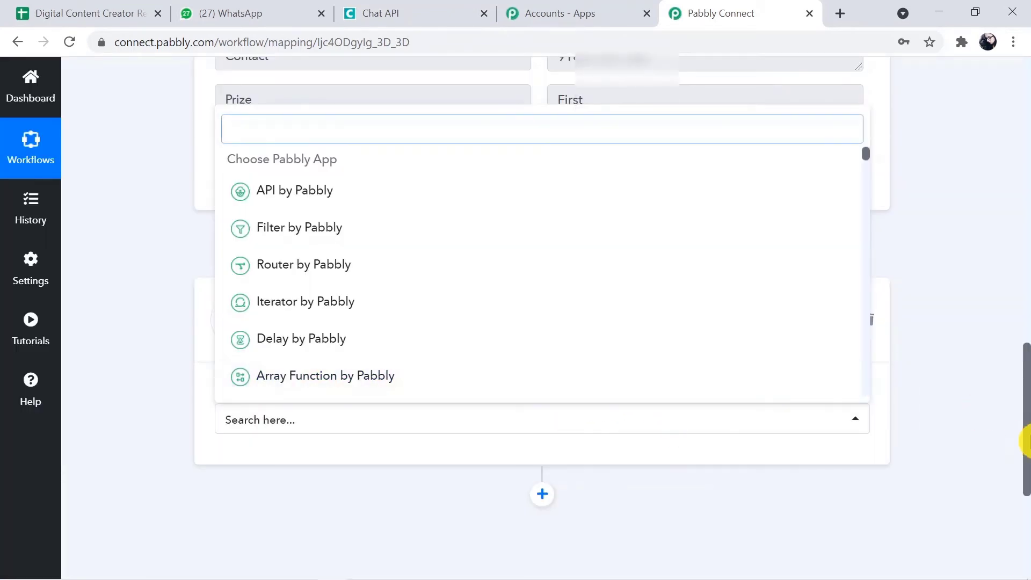
{"action": "mouse_move", "coordinate": [1025, 440]}
{"action": "left_mouse_down"}
{"action": "mouse_move", "coordinate": [1026, 468]}
{"action": "mouse_move", "coordinate": [1026, 448]}
{"action": "left_mouse_up"}
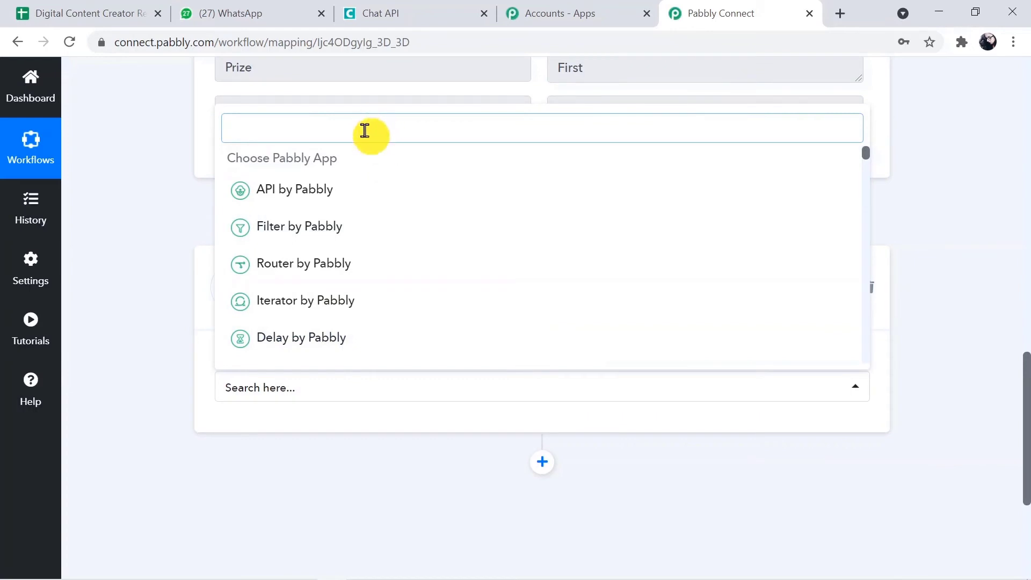
{"action": "type", "text": "Ch"}
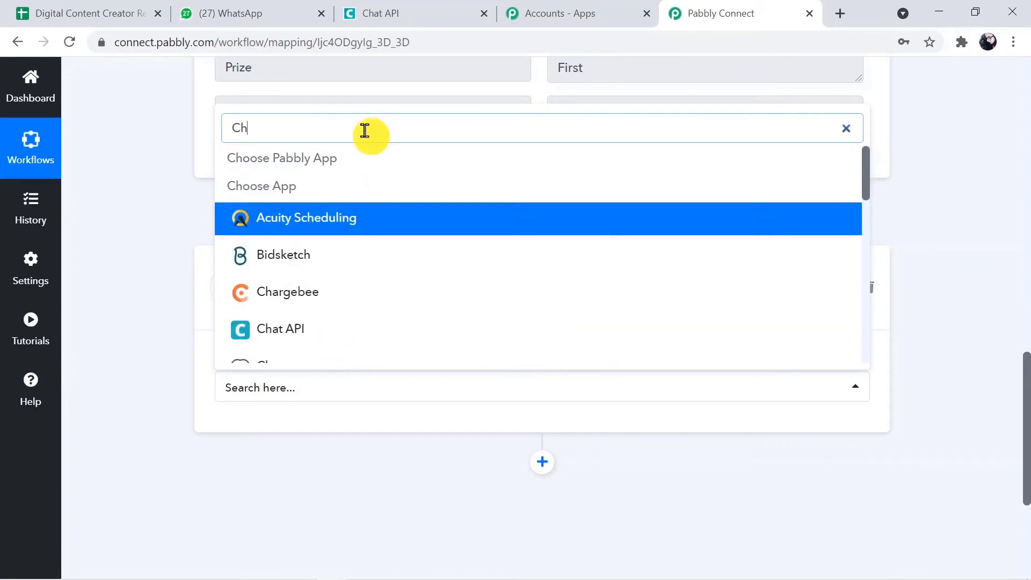
{"action": "type", "text": "at"}
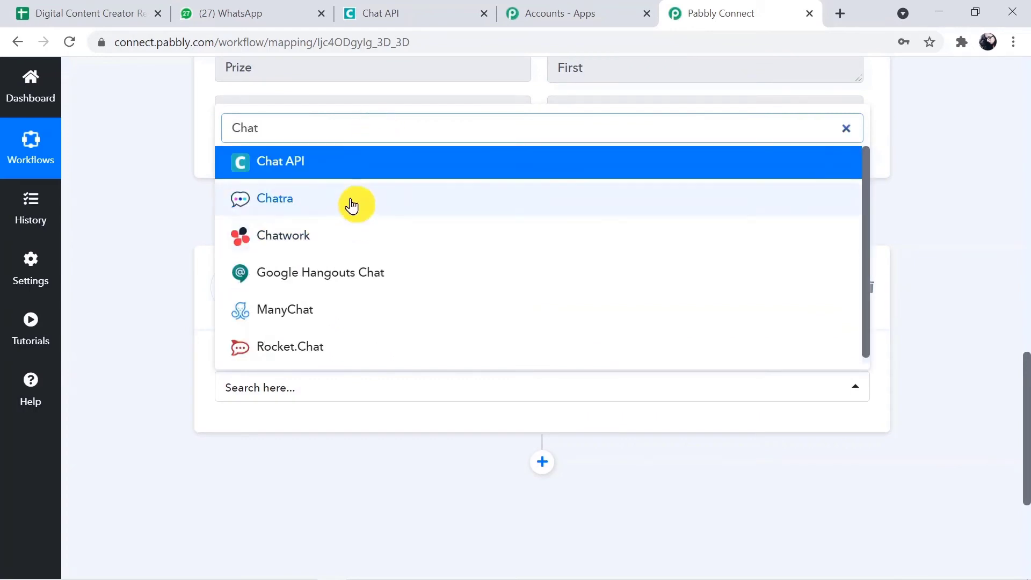
{"action": "left_click", "coordinate": [353, 169]}
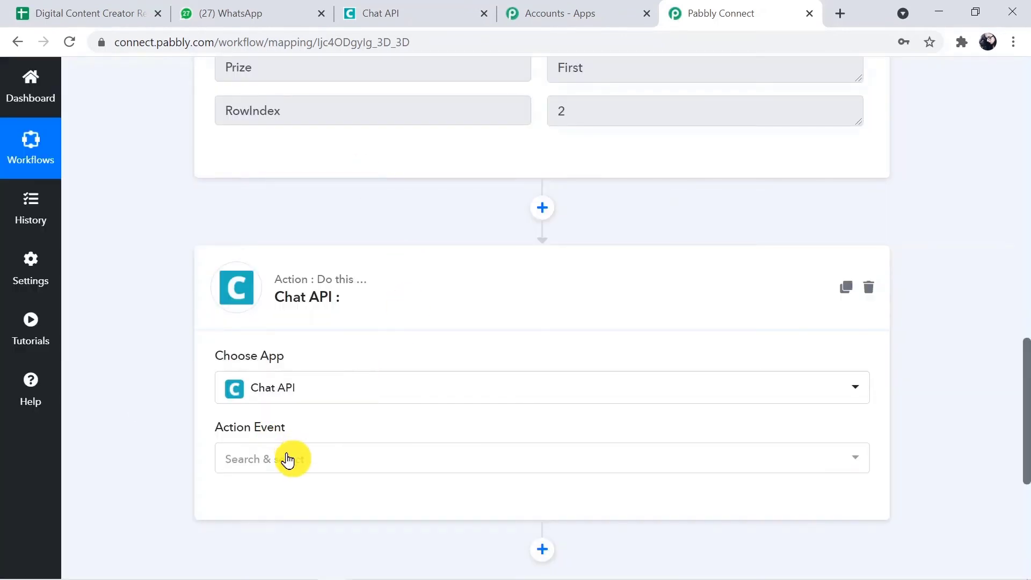
{"action": "left_click", "coordinate": [288, 458]}
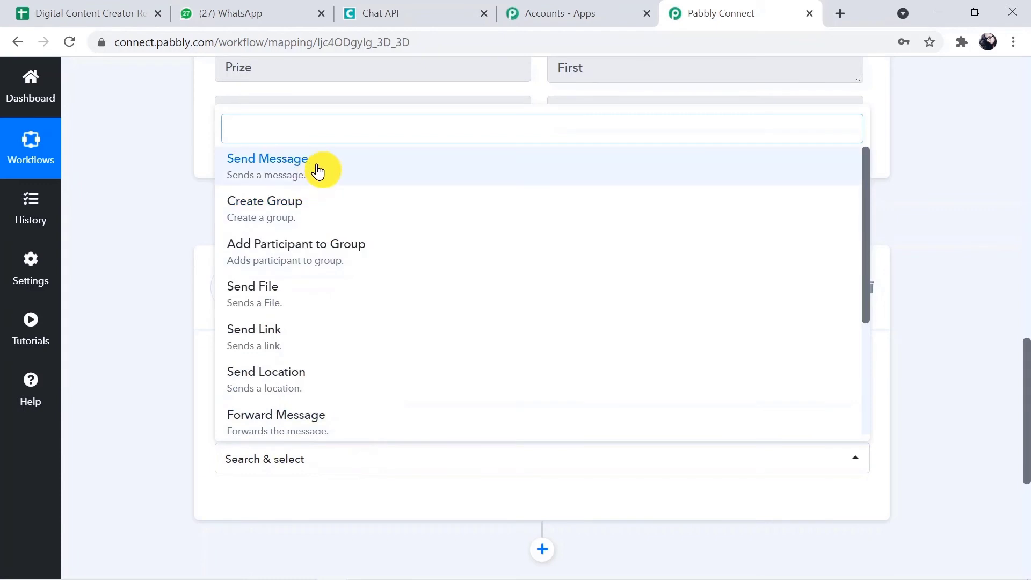
{"action": "left_click", "coordinate": [317, 164]}
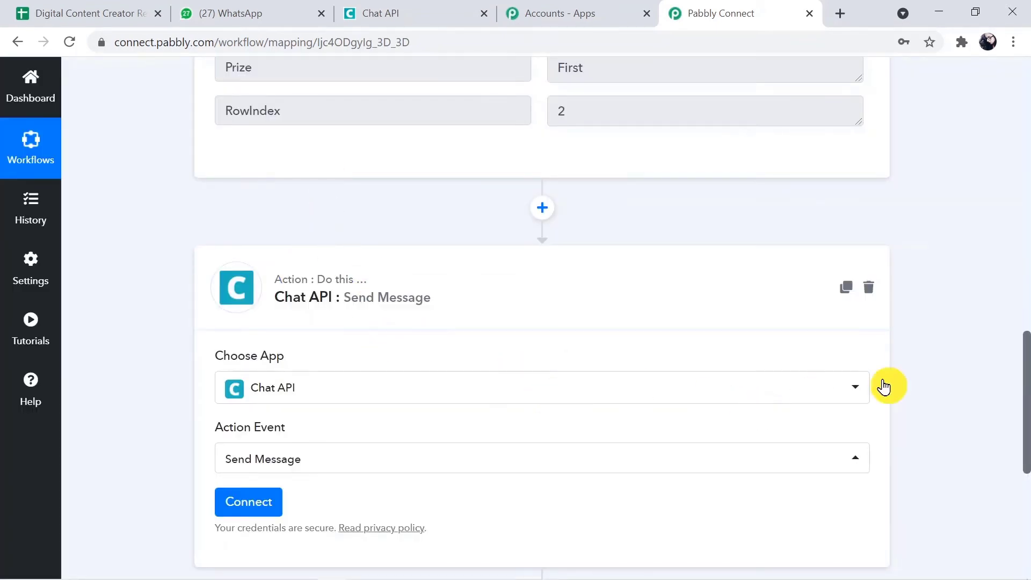
{"action": "left_click_drag", "start_coordinate": [1023, 379], "coordinate": [1024, 410]}
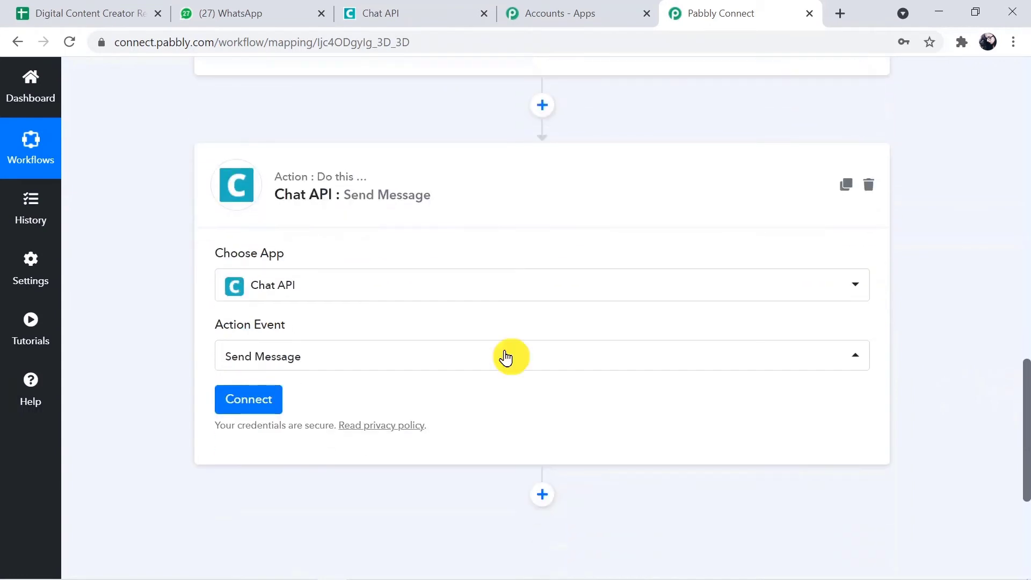
Start a new Chat API connection and bring up the dashboard with the instance's API URL and token.
{"action": "left_click", "coordinate": [262, 412]}
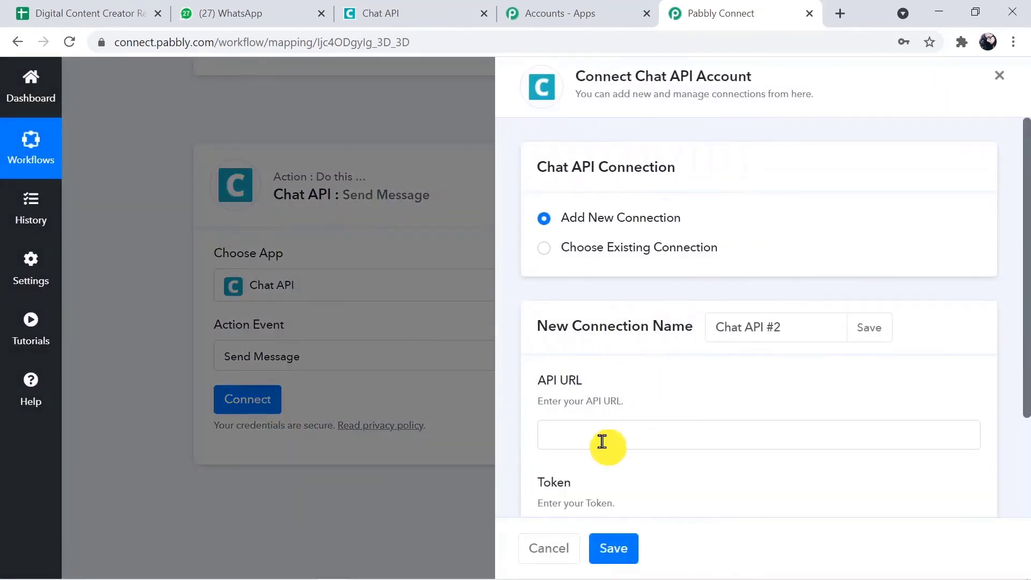
{"action": "left_click", "coordinate": [570, 430]}
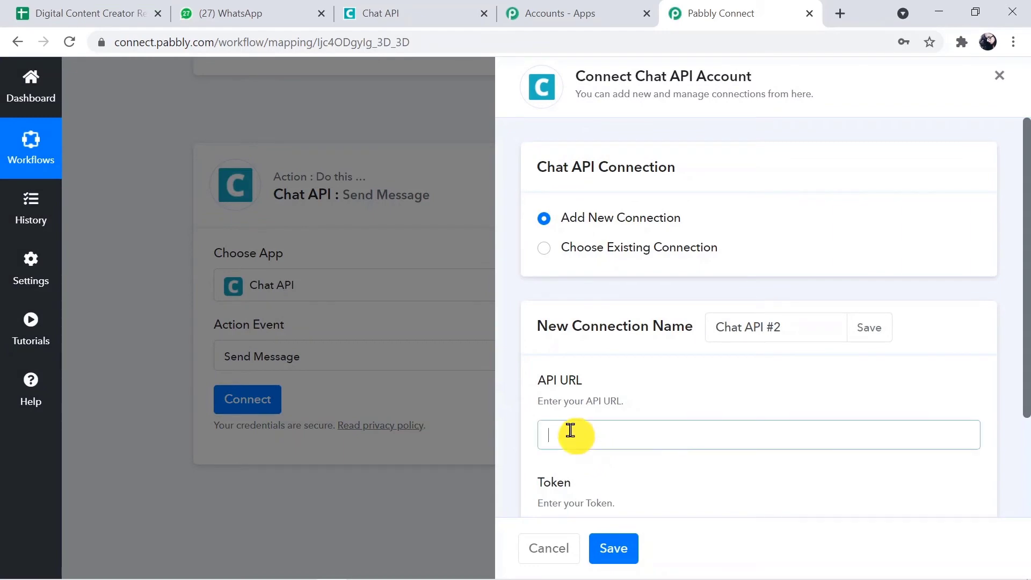
{"action": "left_click", "coordinate": [421, 14]}
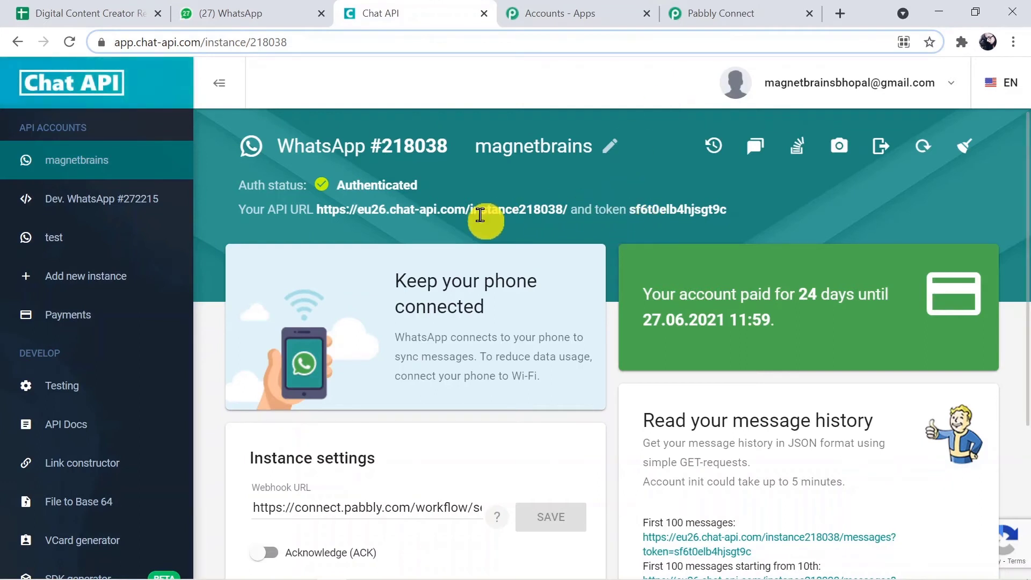
Copy the WhatsApp instance's API URL from Chat API into Pabbly's API URL field.
{"action": "left_click_drag", "start_coordinate": [314, 210], "coordinate": [554, 232]}
{"action": "key", "text": "ctrl+c"}
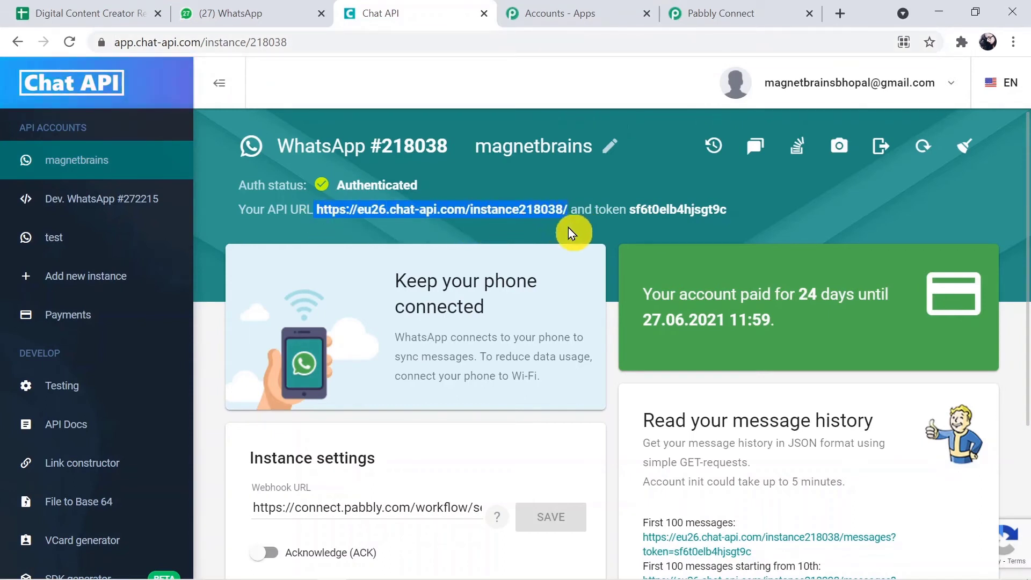
{"action": "left_click", "coordinate": [720, 16]}
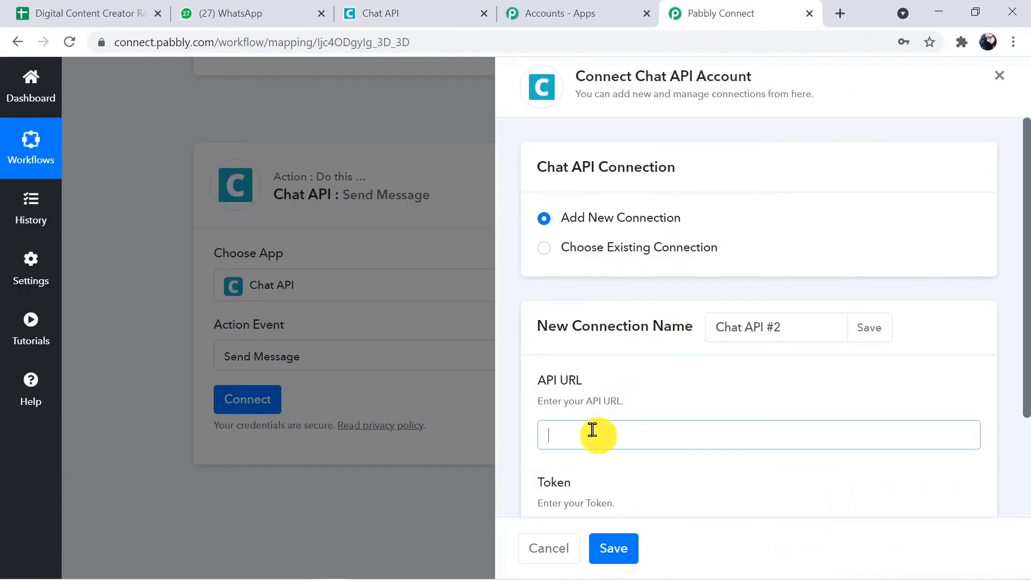
{"action": "key", "text": "ctrl+v"}
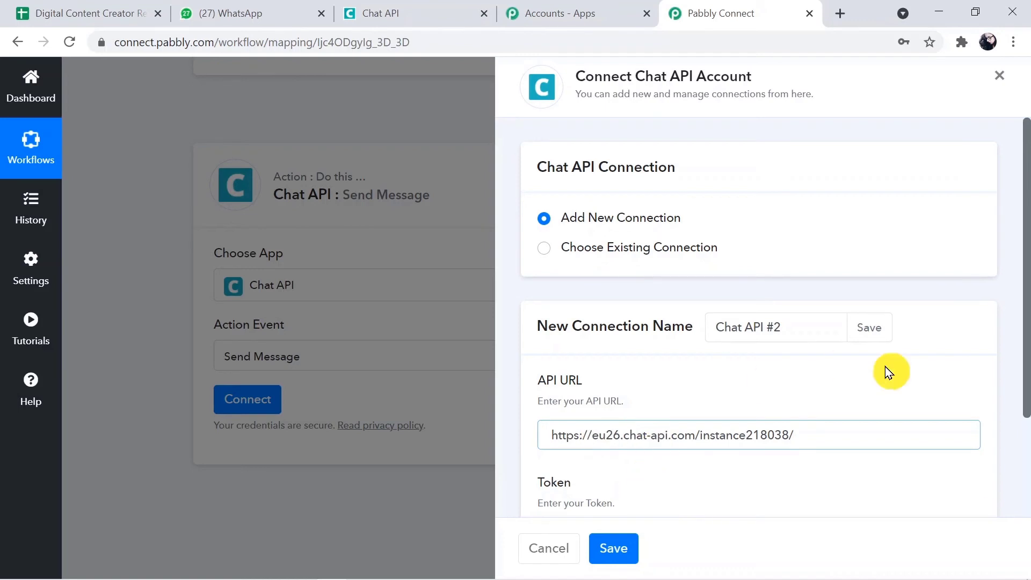
Copy the instance token from the Chat API dashboard for the Token field.
{"action": "left_click_drag", "start_coordinate": [1026, 295], "coordinate": [1026, 350]}
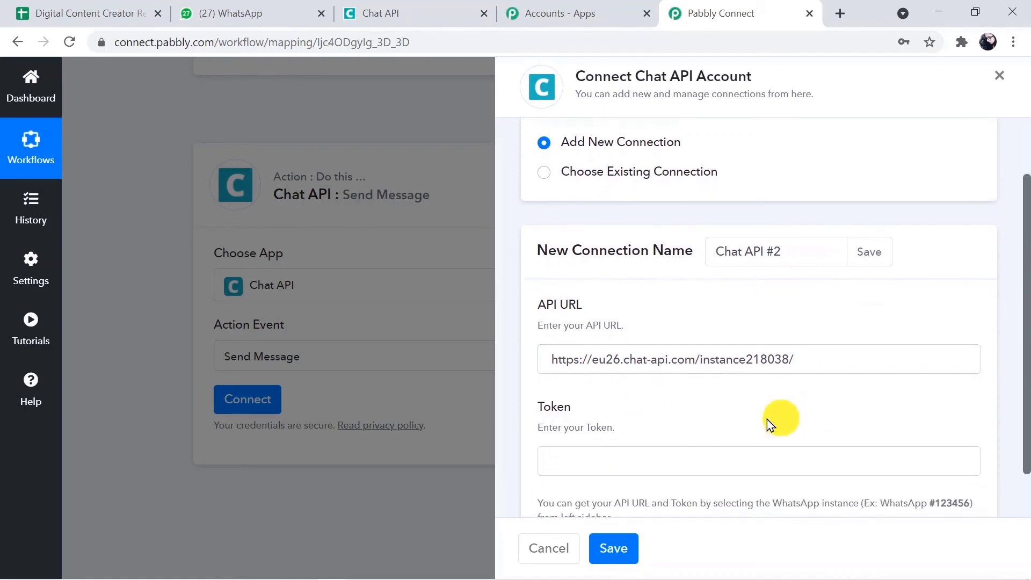
{"action": "left_click", "coordinate": [745, 458]}
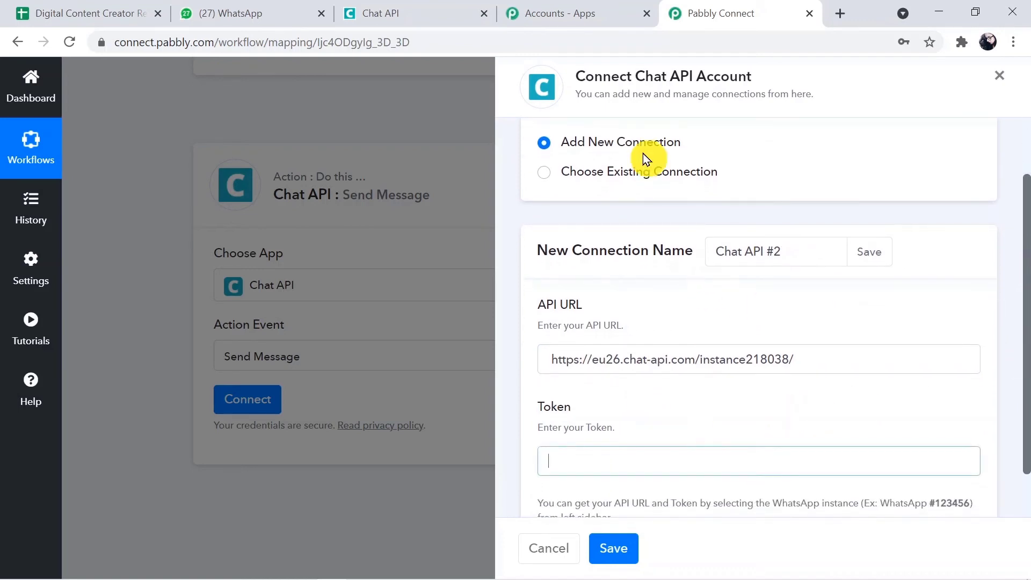
{"action": "left_click", "coordinate": [432, 15]}
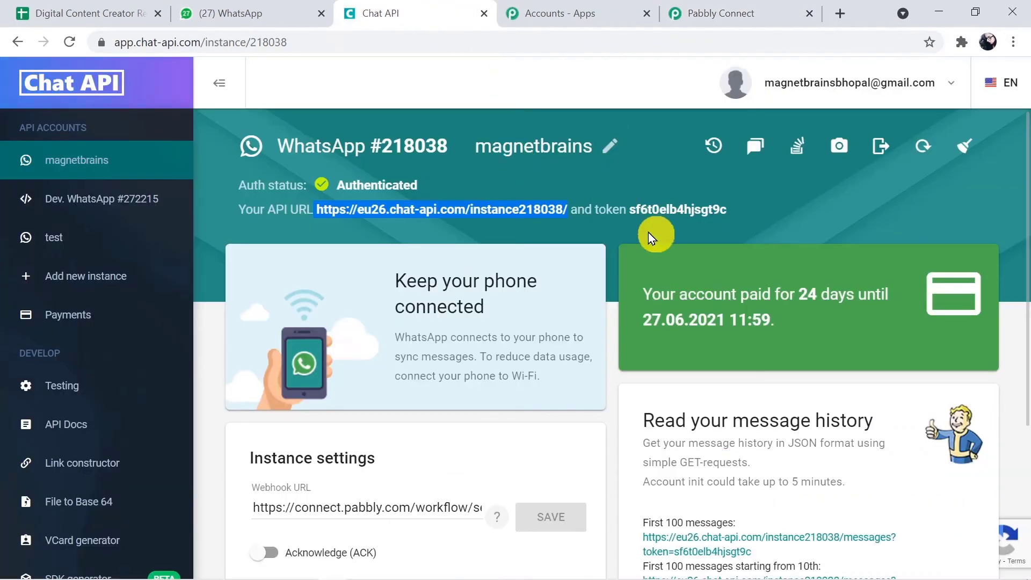
{"action": "left_click_drag", "start_coordinate": [629, 209], "coordinate": [710, 225]}
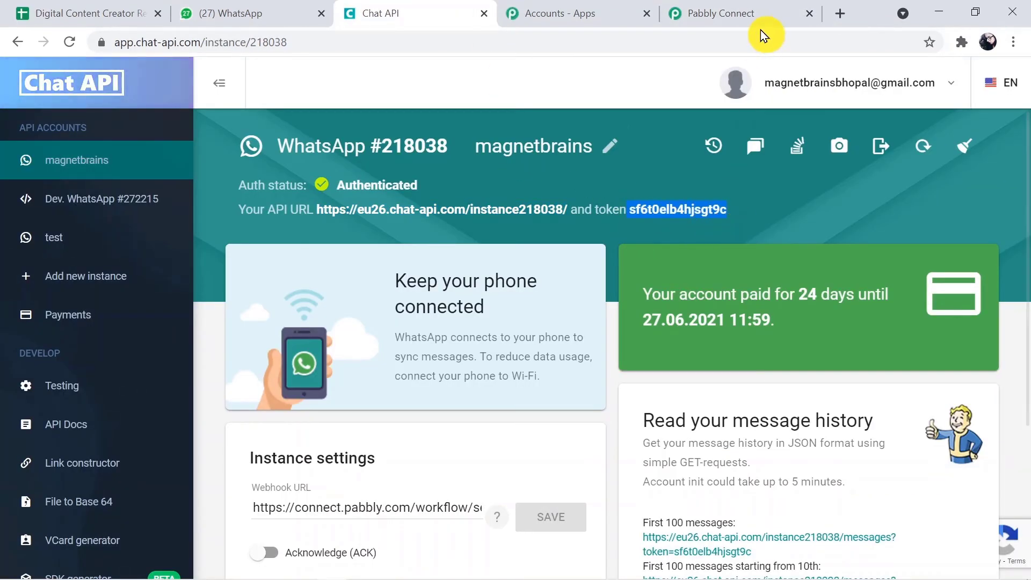
{"action": "left_click", "coordinate": [748, 12]}
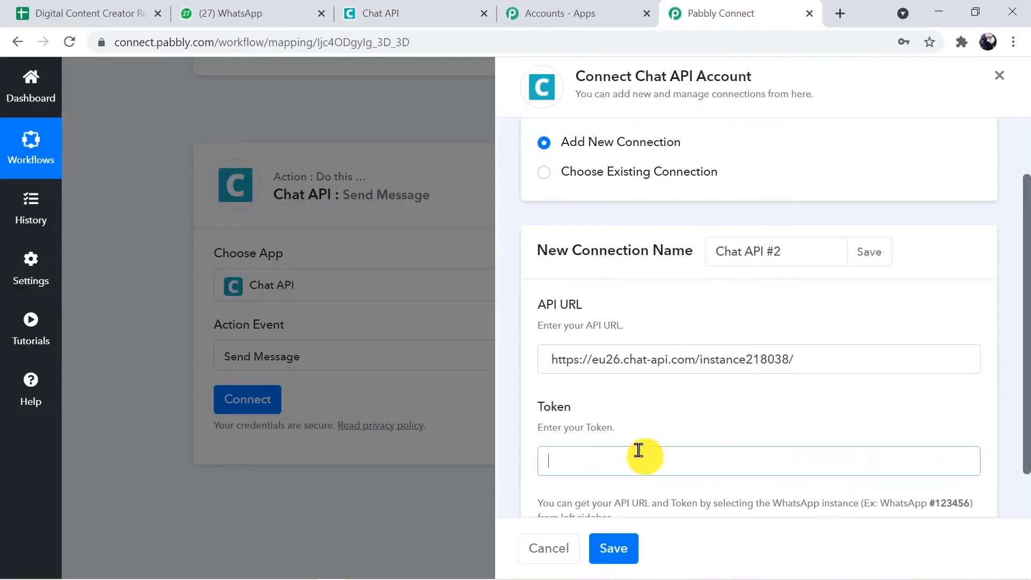
Paste the instance token, save the Chat API connection, and scroll to the Contact/Group, Phone Number and Message fields.
{"action": "key", "text": "ctrl+v"}
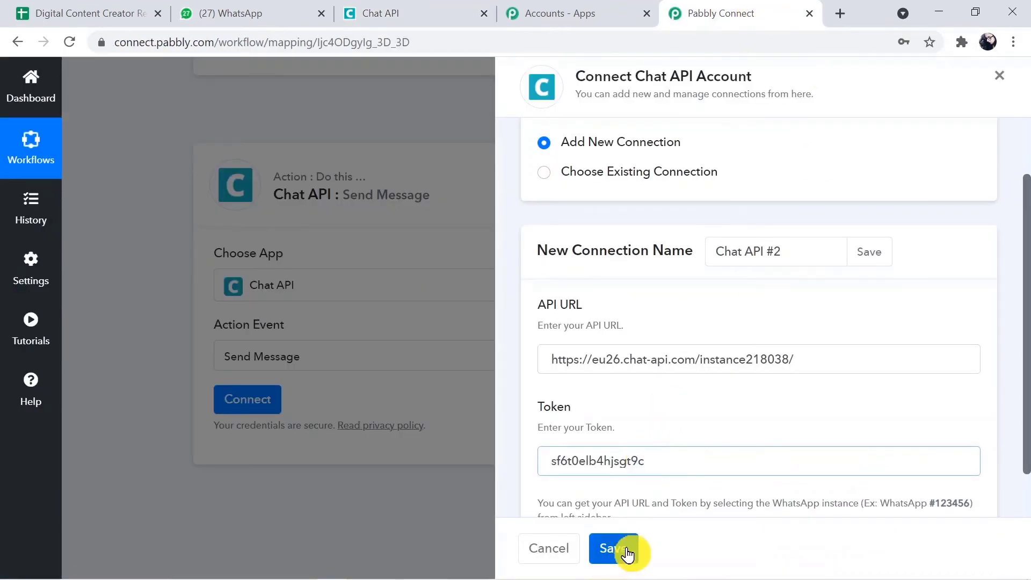
{"action": "left_click", "coordinate": [618, 553]}
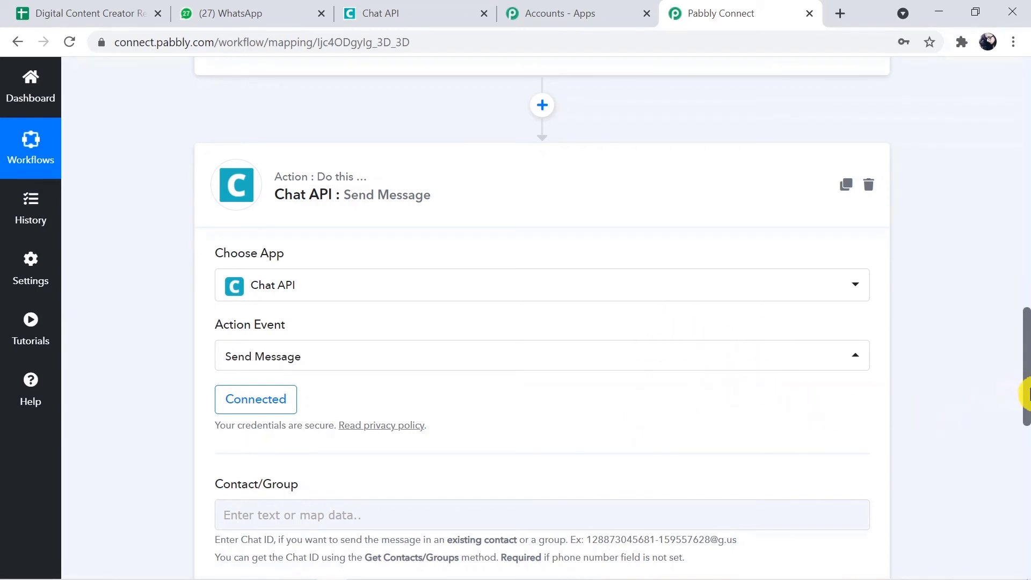
{"action": "left_click_drag", "start_coordinate": [1027, 394], "coordinate": [1027, 465]}
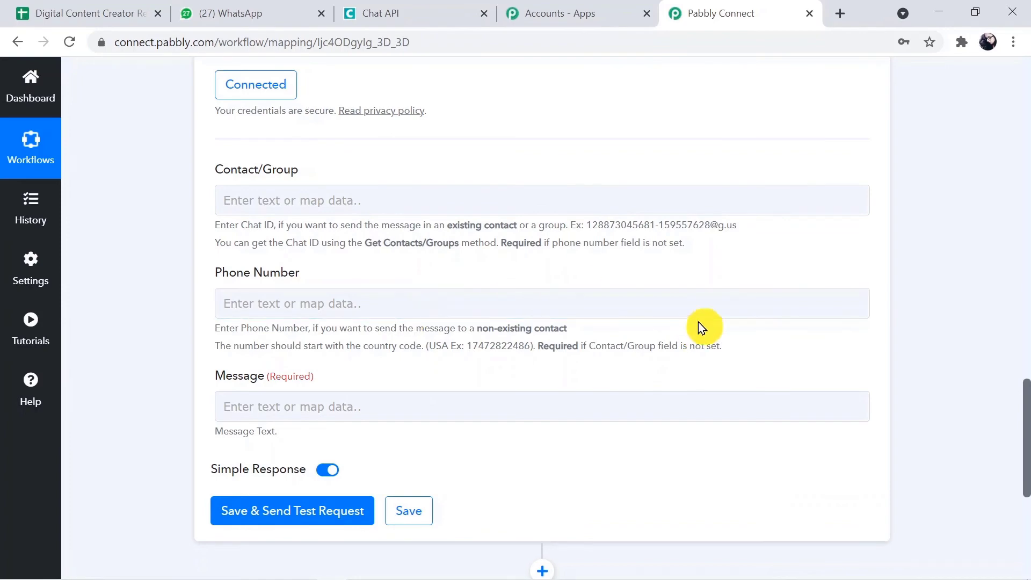
{"action": "left_click_drag", "start_coordinate": [1027, 427], "coordinate": [1026, 274]}
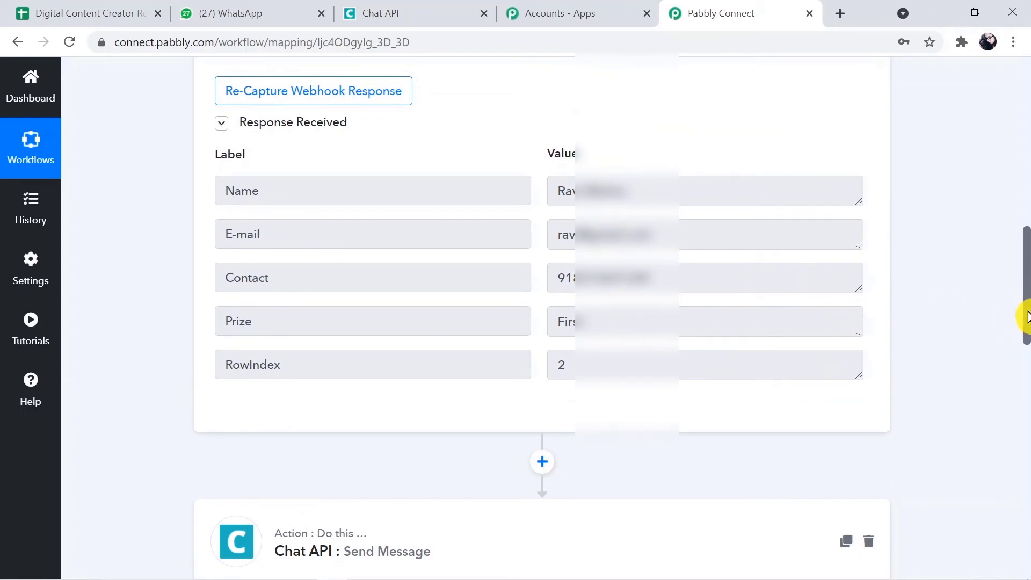
{"action": "left_click_drag", "start_coordinate": [1026, 318], "coordinate": [1026, 454]}
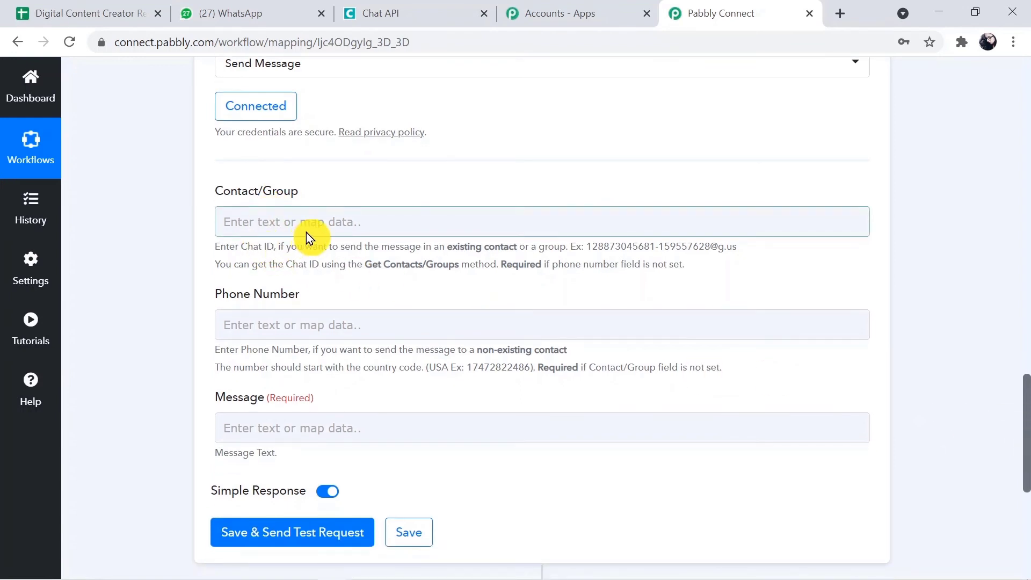
Map the sheet row's Contact field into the Send Message Phone Number.
{"action": "left_click", "coordinate": [291, 329]}
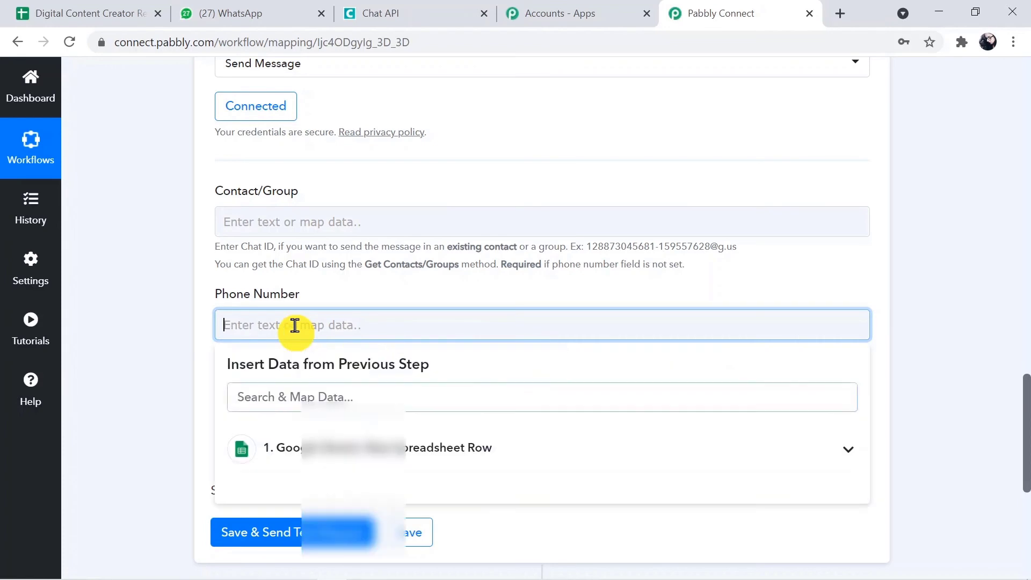
{"action": "left_click", "coordinate": [407, 445]}
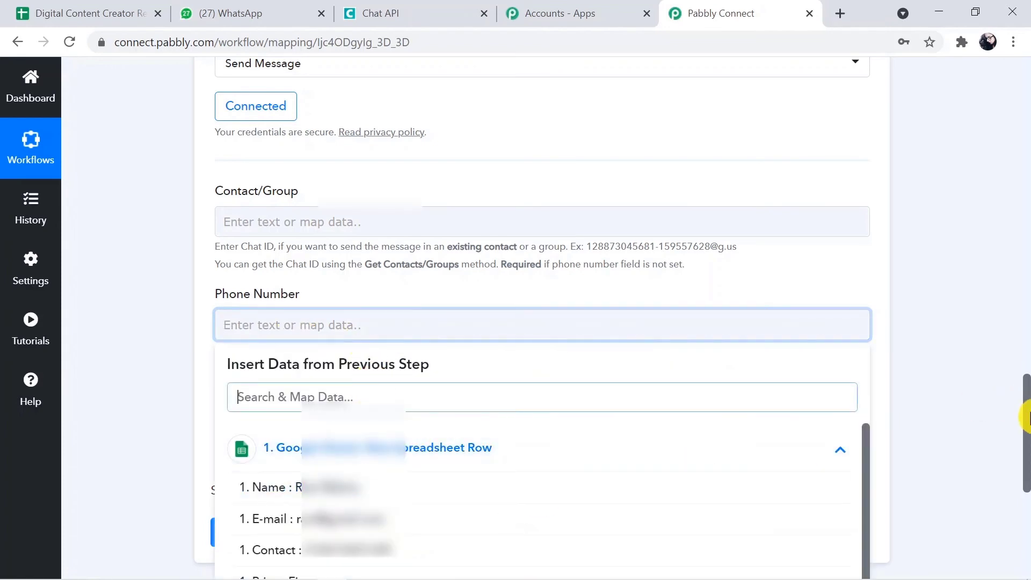
{"action": "scroll", "coordinate": [1026, 417], "scroll_direction": "down", "scroll_amount": 3}
{"action": "left_click", "coordinate": [524, 421]}
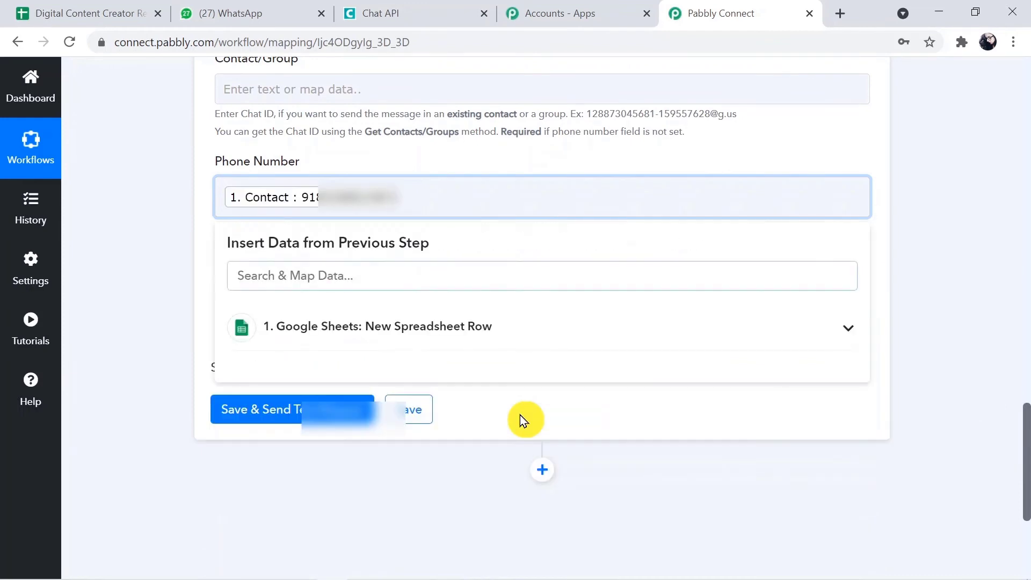
{"action": "left_click", "coordinate": [901, 343]}
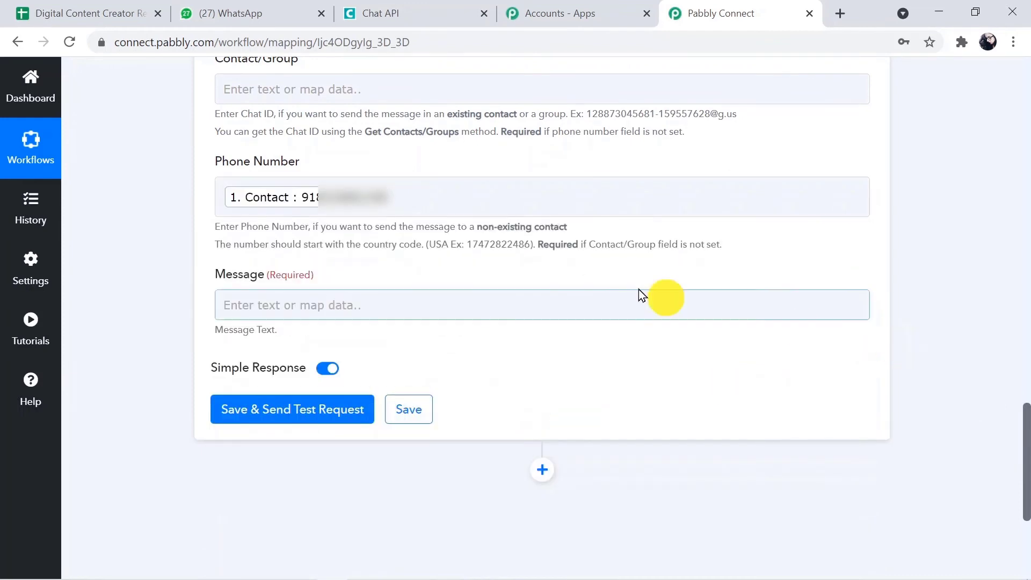
Start the message with 'Hello', the row's Name, then '/Contratulations You have got'.
{"action": "left_click", "coordinate": [444, 302]}
{"action": "type", "text": "Hello"}
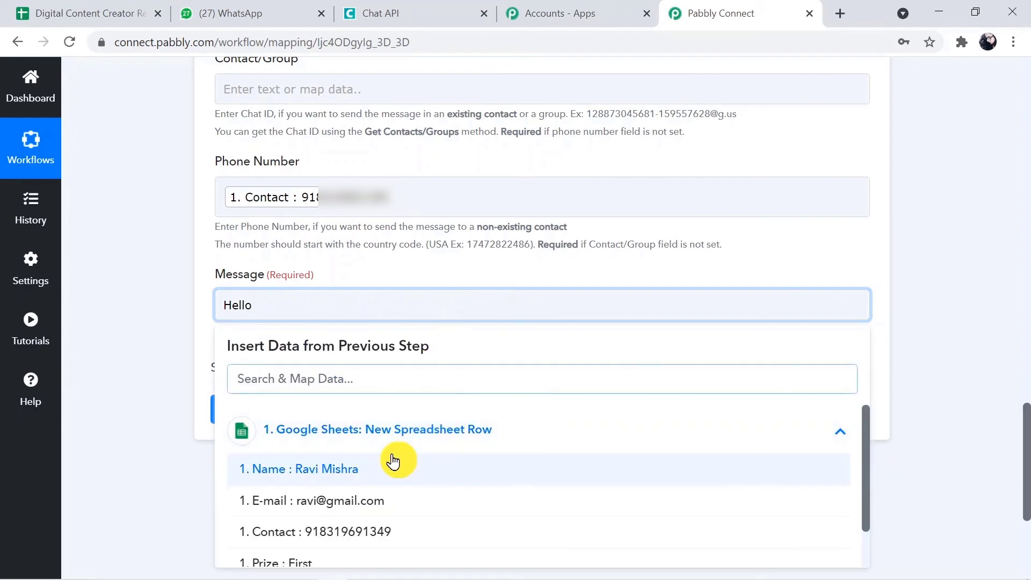
{"action": "left_click", "coordinate": [392, 460]}
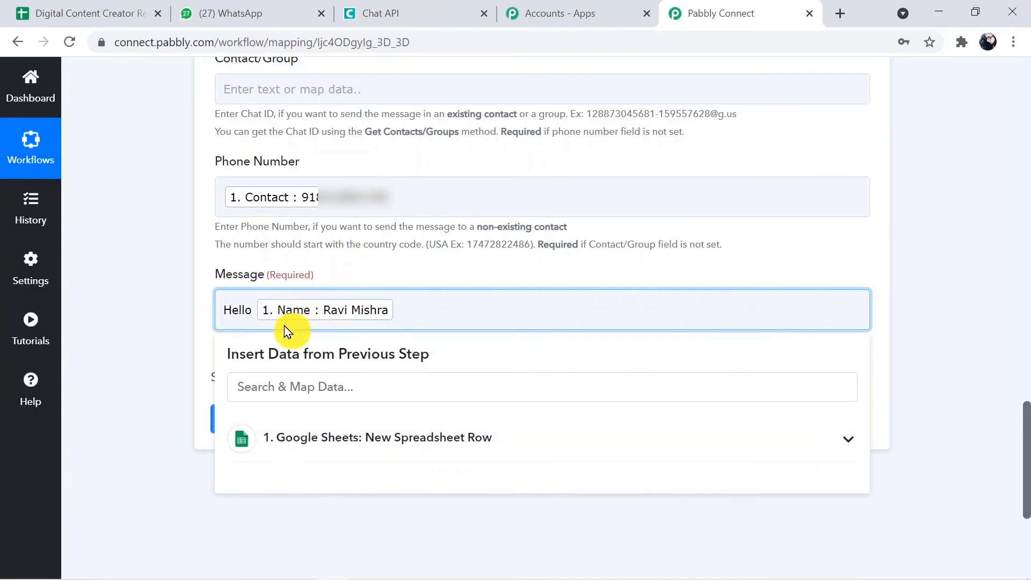
{"action": "left_click", "coordinate": [417, 302]}
{"action": "type", "text": "/"}
{"action": "type", "text": "Co"}
{"action": "type", "text": "n"}
{"action": "type", "text": "t"}
{"action": "type", "text": "ratulati"}
{"action": "type", "text": "ons "}
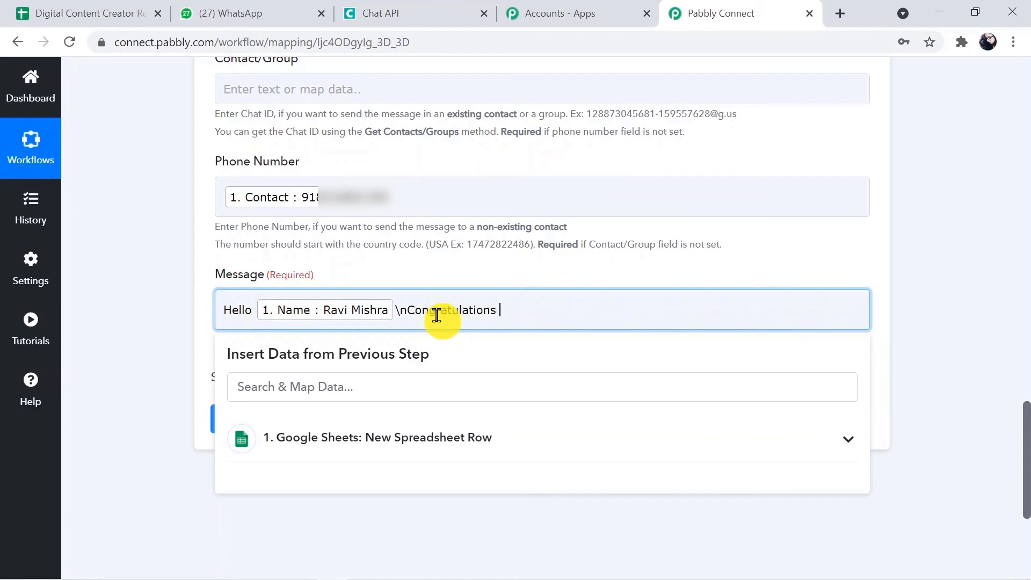
{"action": "type", "text": "You have got"}
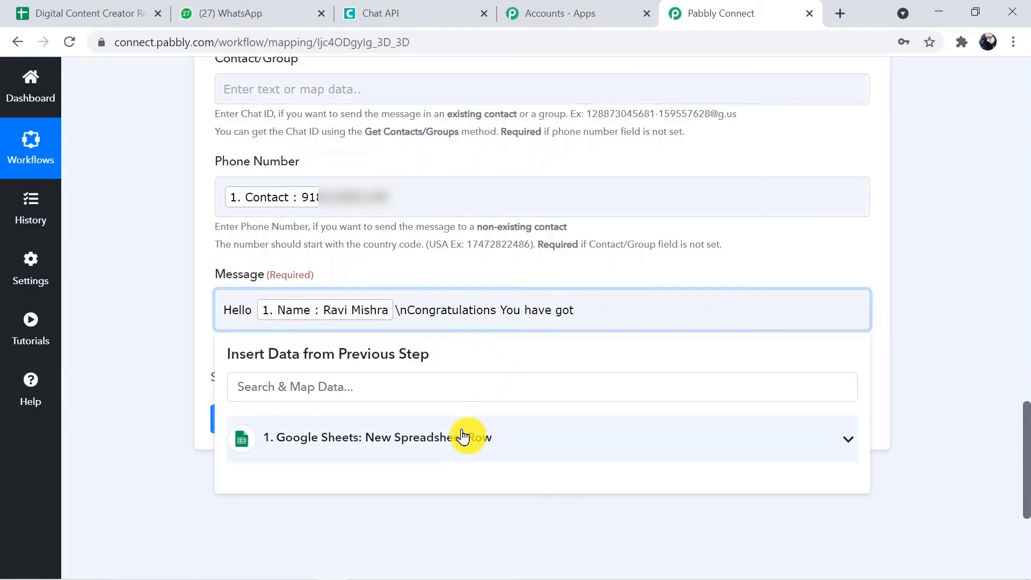
Insert the row's Prize after 'got' and add 'in Digital Content Creator Competition'.
{"action": "left_click", "coordinate": [464, 436]}
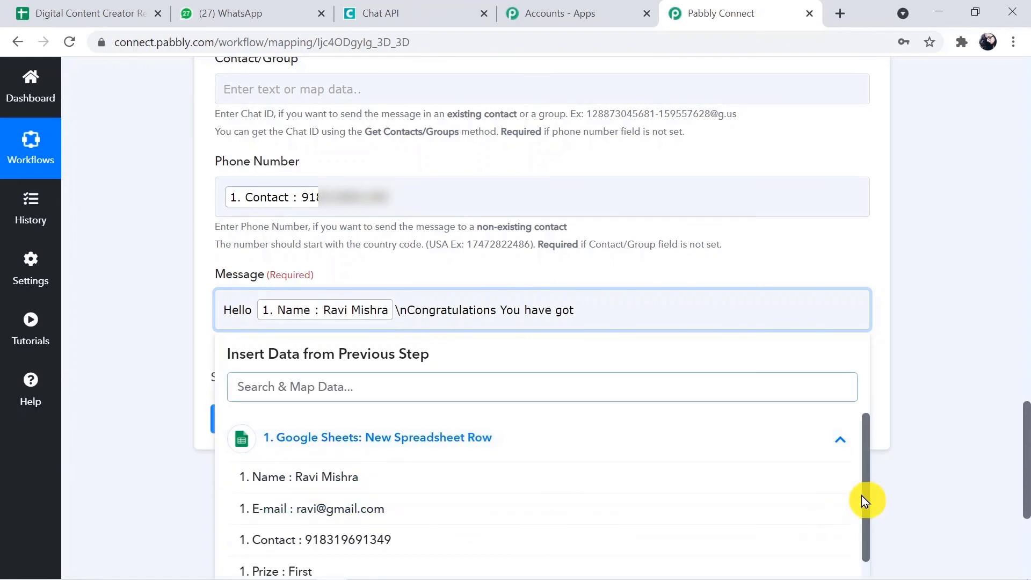
{"action": "left_click", "coordinate": [864, 524]}
{"action": "double_click", "coordinate": [864, 524]}
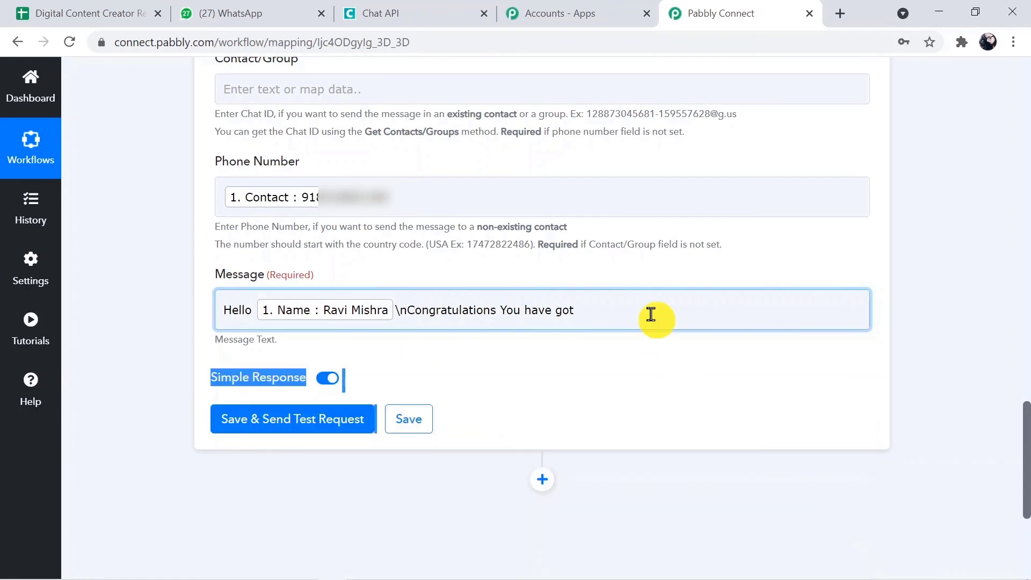
{"action": "left_click", "coordinate": [650, 314]}
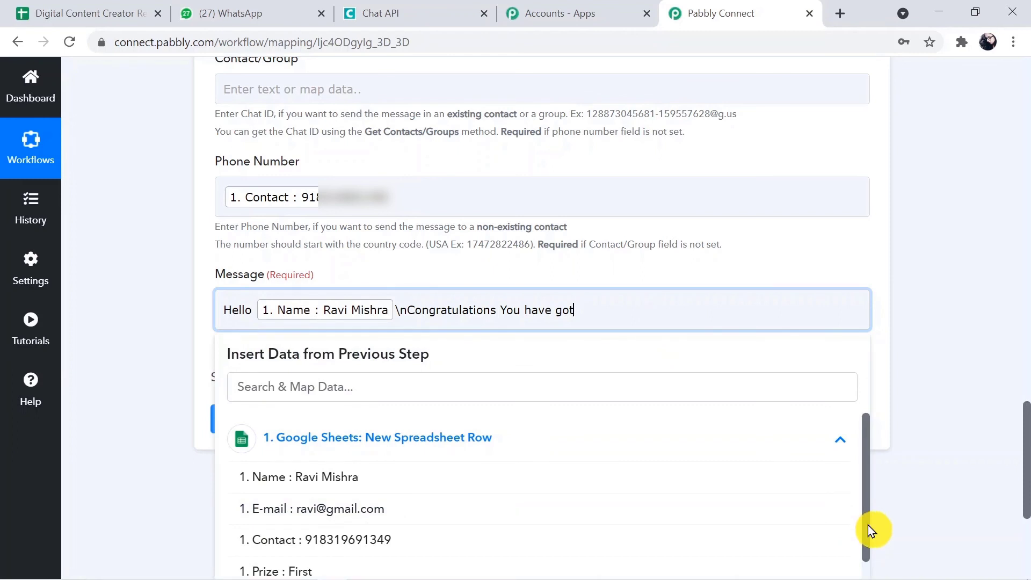
{"action": "left_click_drag", "start_coordinate": [868, 543], "coordinate": [874, 568]}
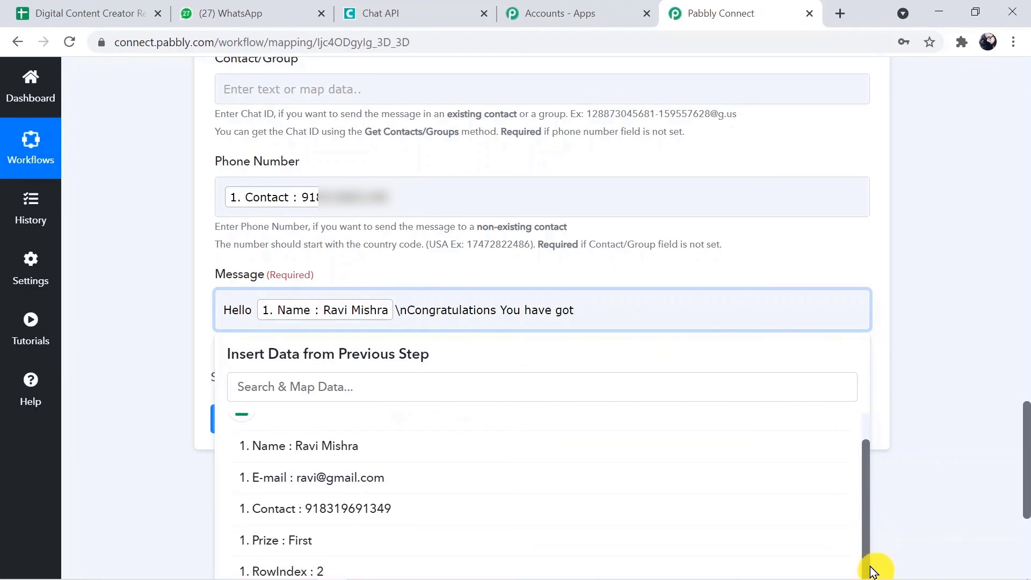
{"action": "left_click", "coordinate": [491, 552]}
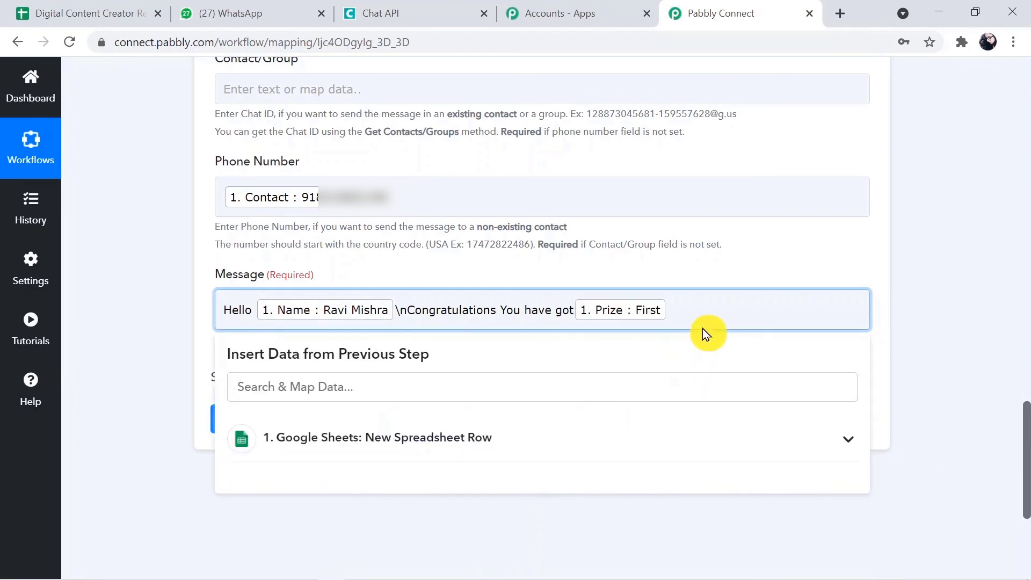
{"action": "left_click", "coordinate": [574, 309]}
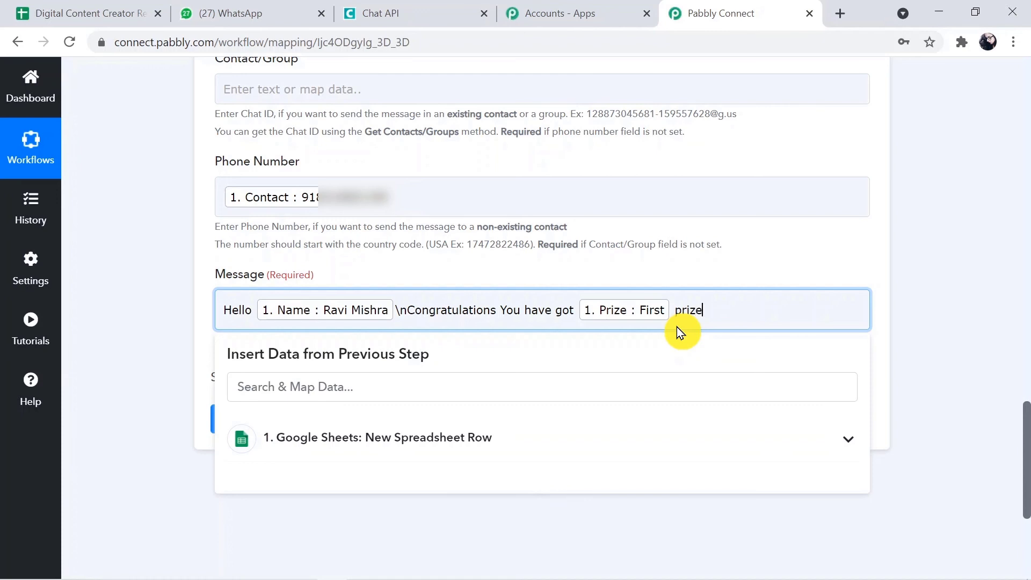
{"action": "type", "text": "in Digital Content Creat"}
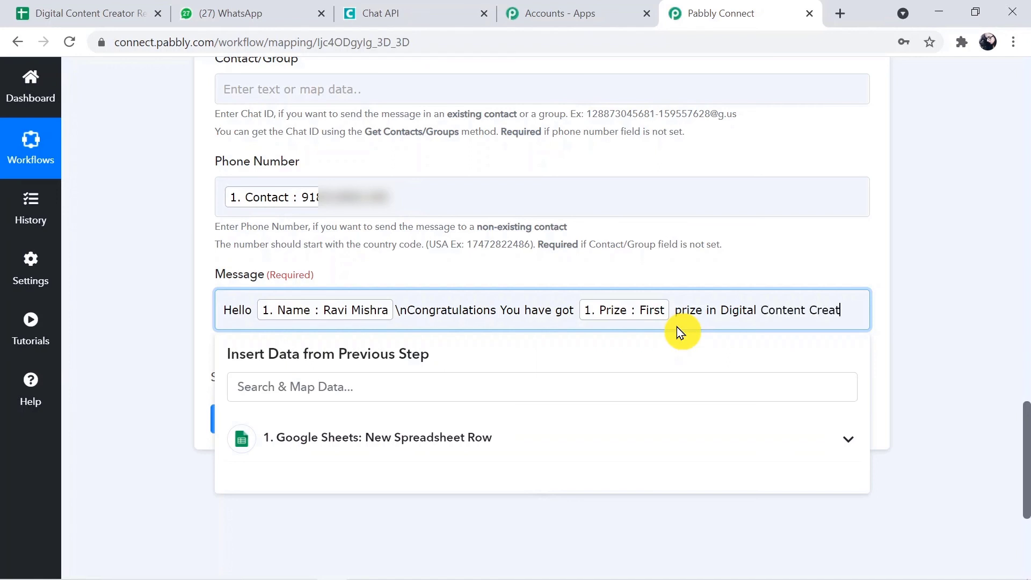
{"action": "type", "text": "or Co"}
{"action": "key", "text": "BackSpace"}
{"action": "type", "text": "o"}
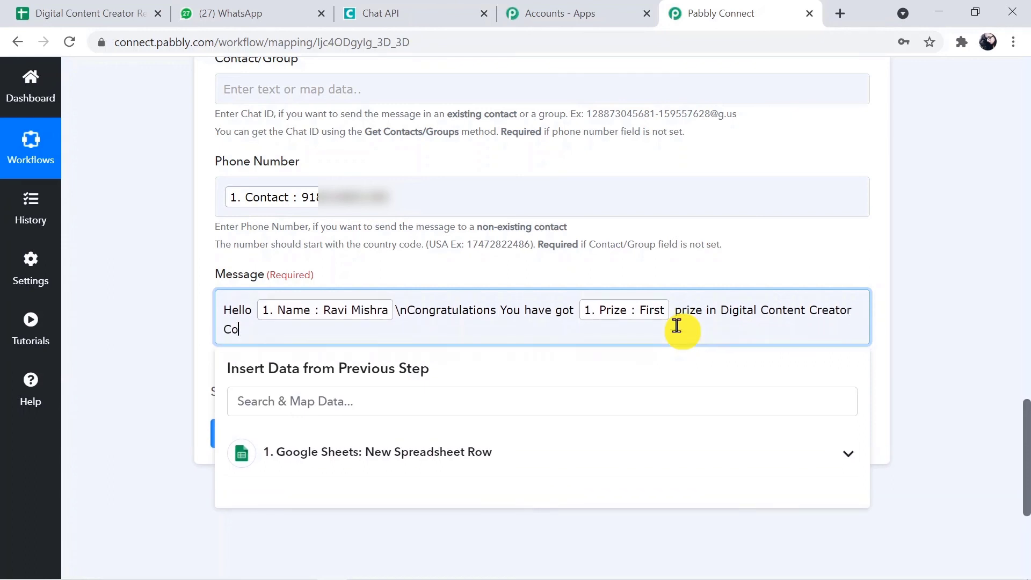
{"action": "type", "text": "mpetition"}
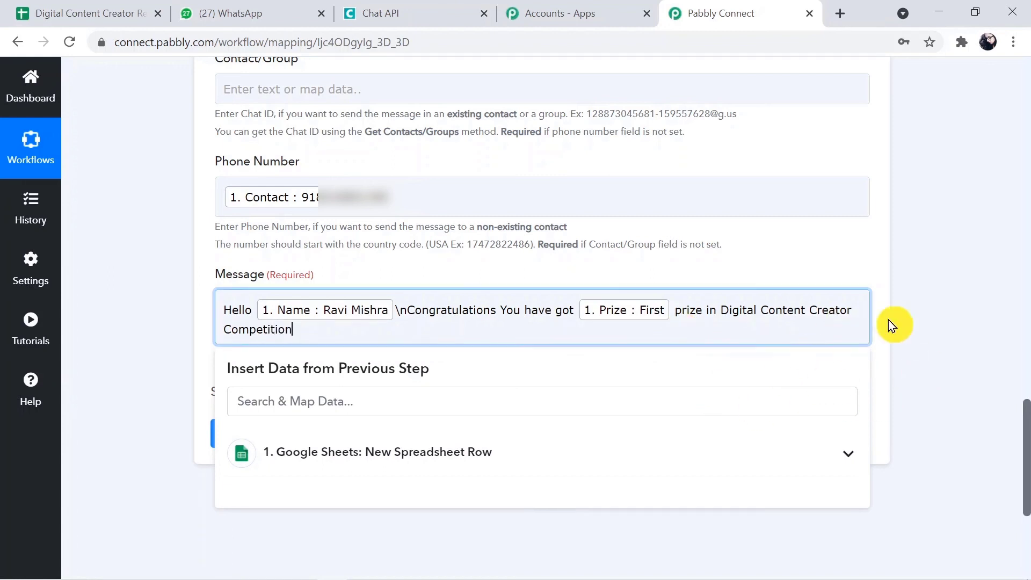
{"action": "left_click", "coordinate": [913, 355]}
{"action": "left_click", "coordinate": [902, 375]}
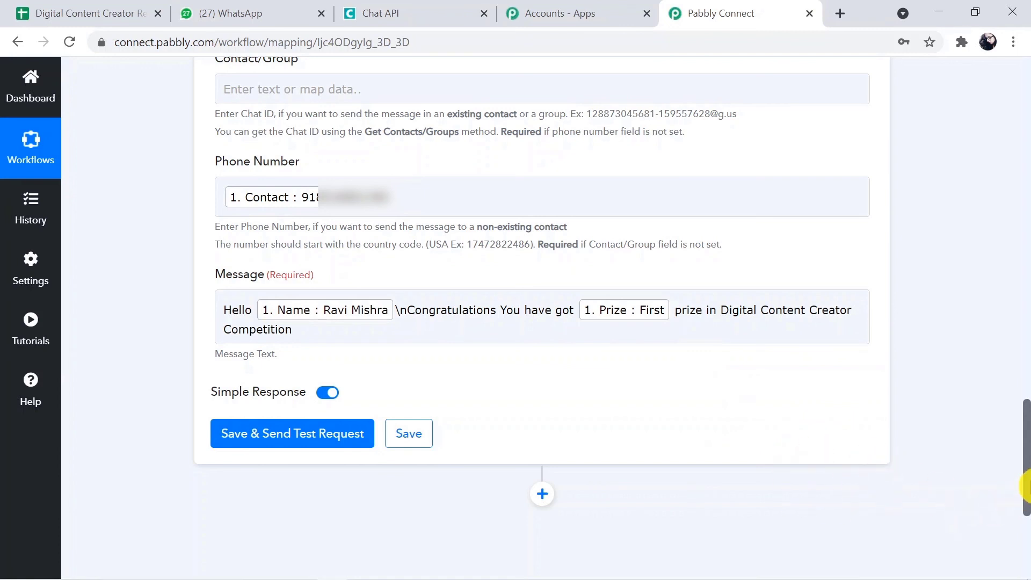
Save and send a test request, review the response, then switch to WhatsApp.
{"action": "left_click_drag", "start_coordinate": [1026, 490], "coordinate": [1025, 515]}
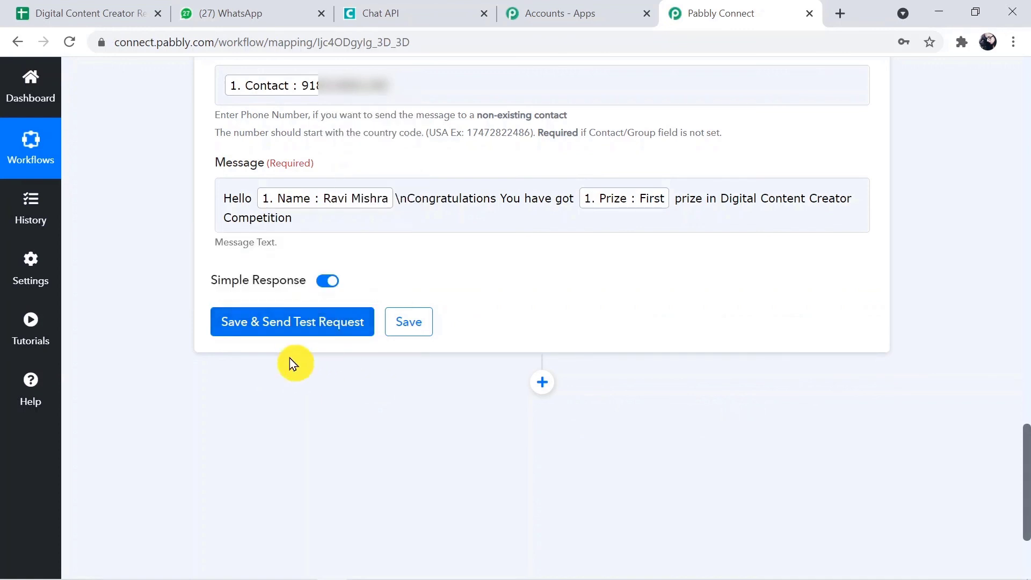
{"action": "left_click", "coordinate": [333, 320]}
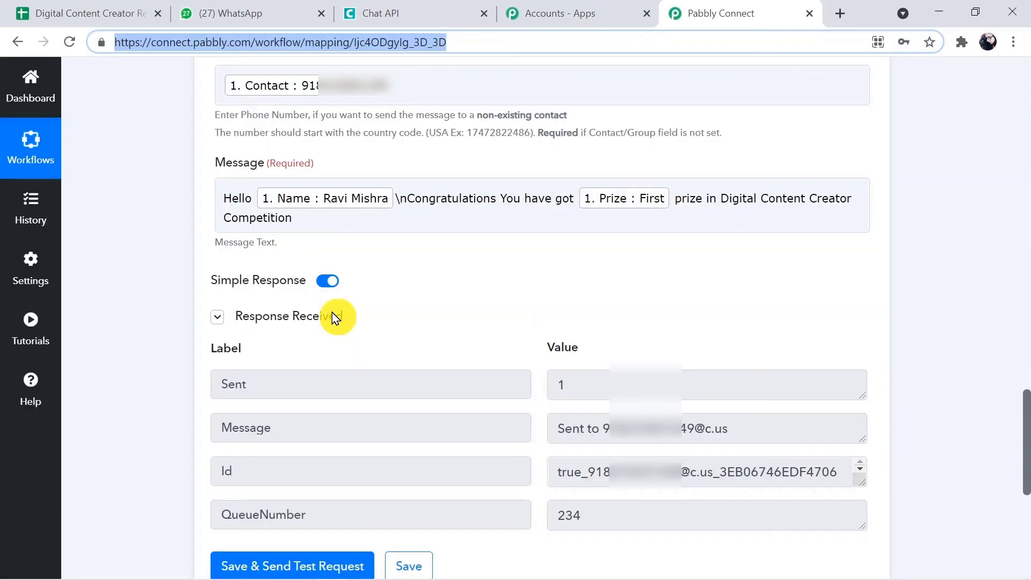
{"action": "left_click", "coordinate": [1026, 454]}
{"action": "scroll", "coordinate": [1026, 454], "scroll_direction": "down", "scroll_amount": 3}
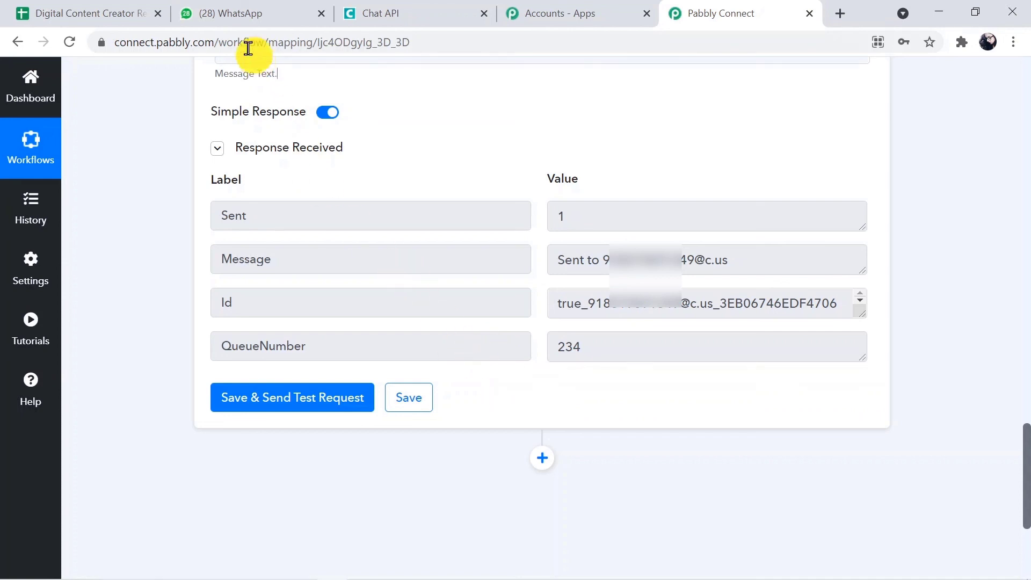
{"action": "left_click", "coordinate": [247, 14]}
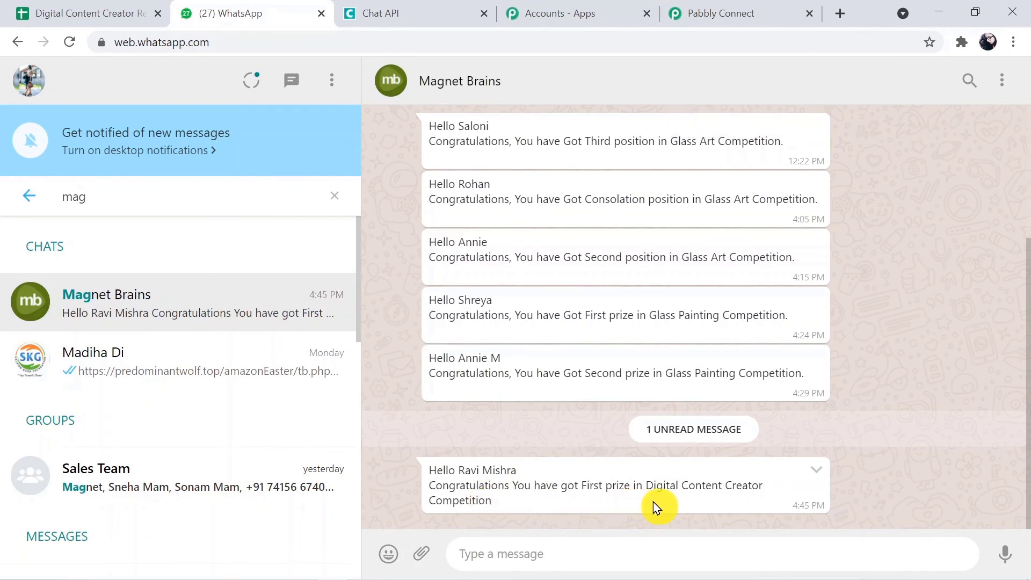
Check the First prize congratulation message in WhatsApp, then return to Pabbly Connect.
{"action": "key", "text": "ctrl+l"}
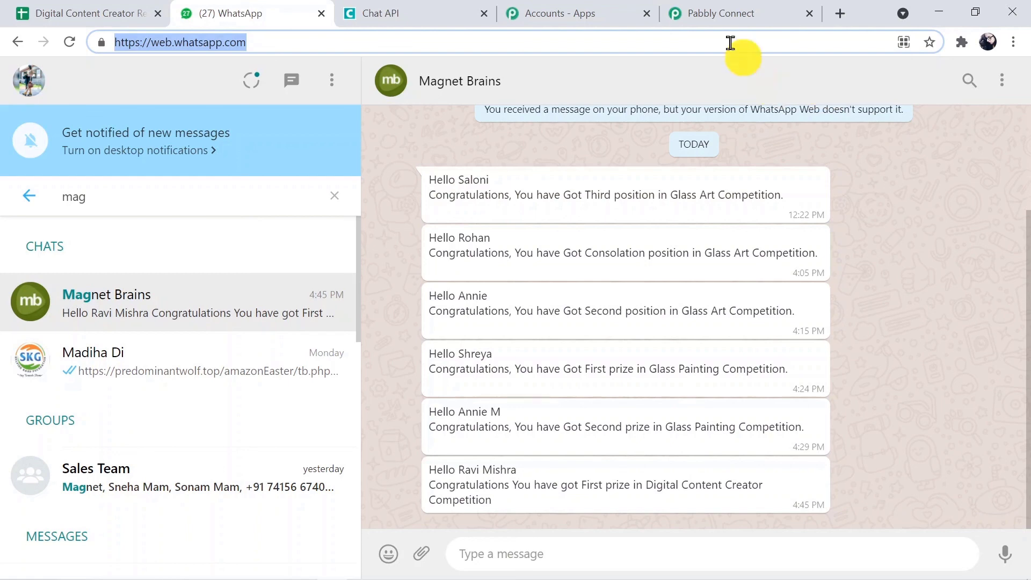
{"action": "left_click", "coordinate": [703, 10]}
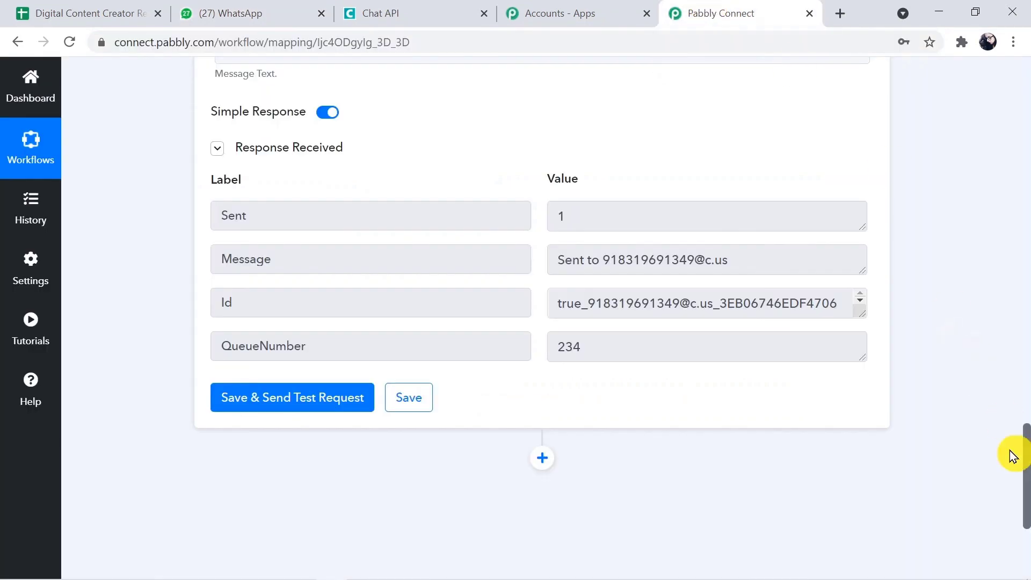
Collapse the Chat API Send Message and Google Sheets trigger cards.
{"action": "left_click_drag", "start_coordinate": [1026, 482], "coordinate": [1024, 322]}
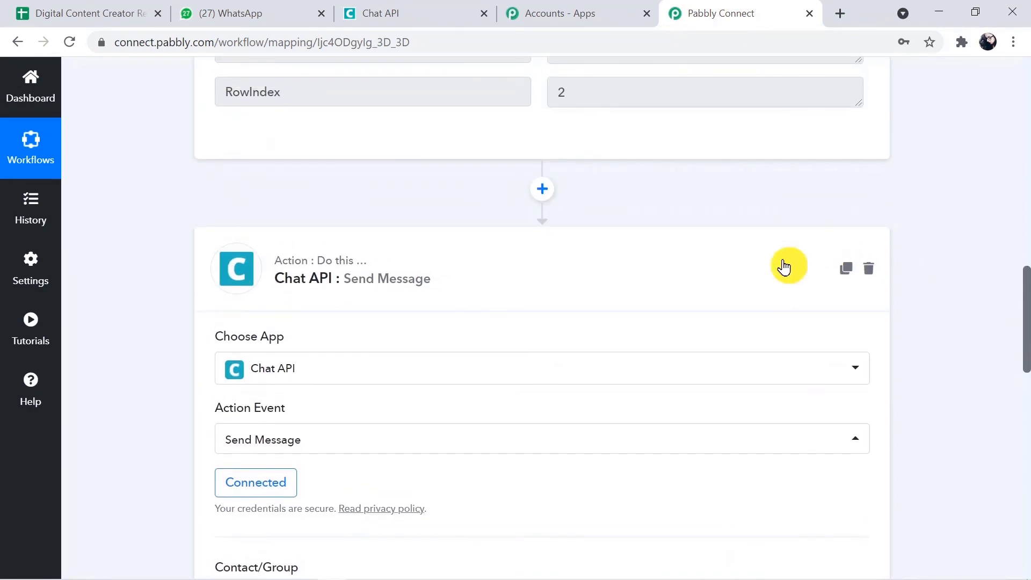
{"action": "left_click", "coordinate": [784, 266]}
{"action": "left_click_drag", "start_coordinate": [1027, 403], "coordinate": [1003, 75]}
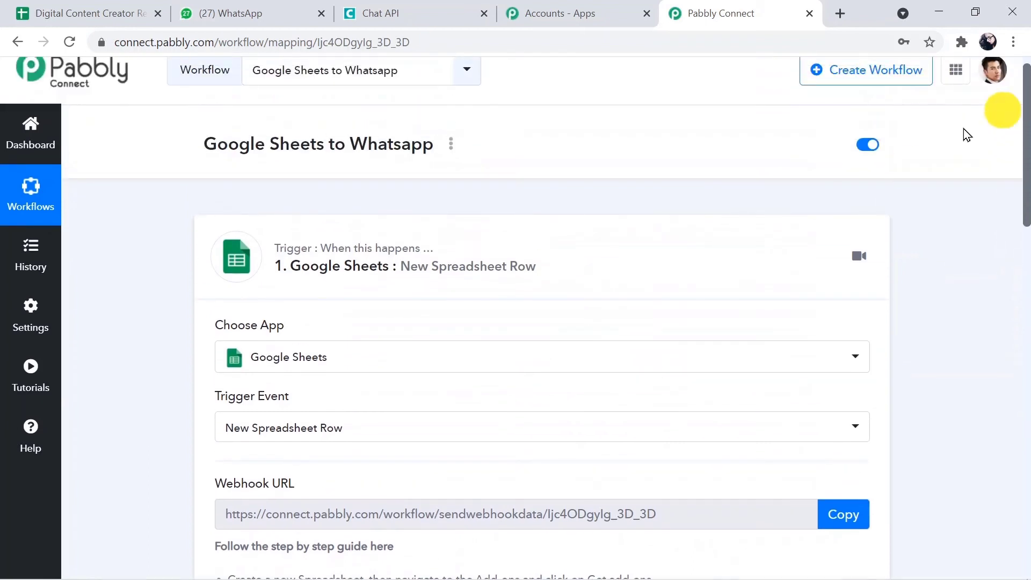
{"action": "left_click", "coordinate": [684, 258]}
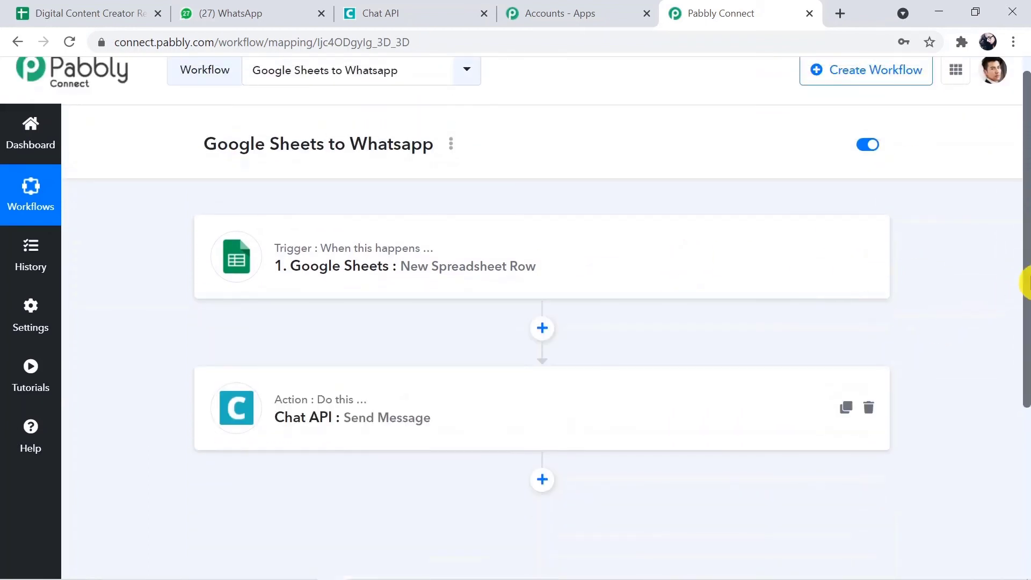
{"action": "left_click_drag", "start_coordinate": [1024, 283], "coordinate": [1026, 317]}
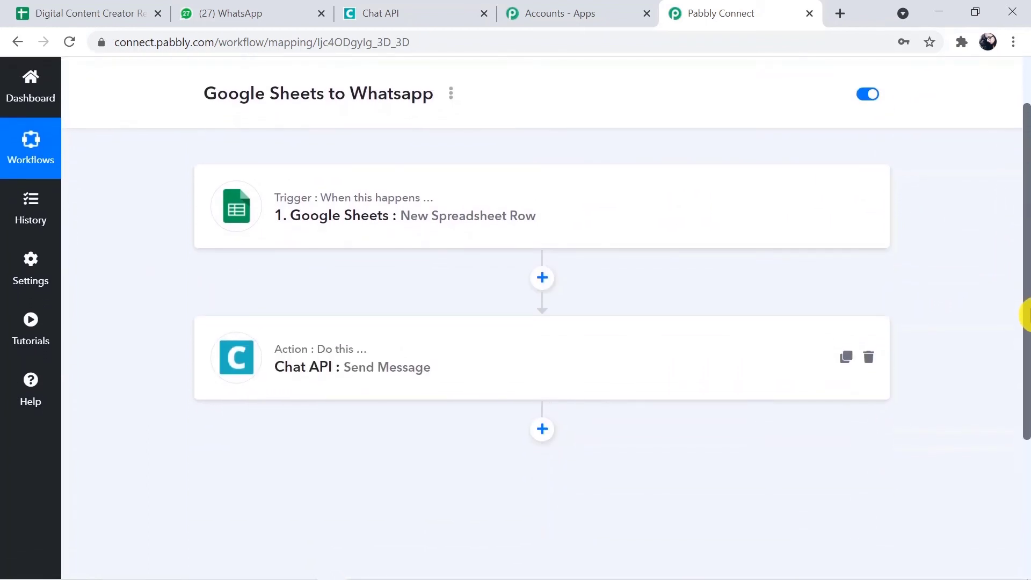